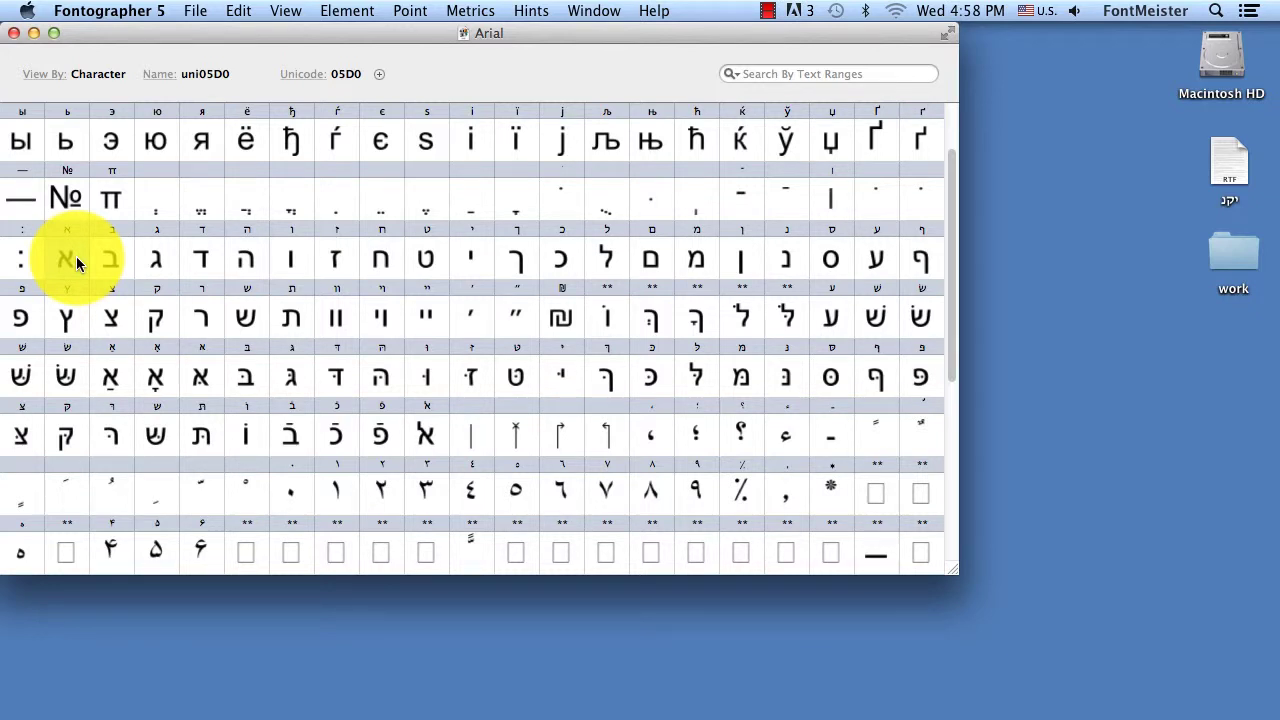
# Select and copy the 72 Hebrew glyphs in Arial
pyautogui.moveTo(76, 256); pyautogui.dragTo(422, 447)
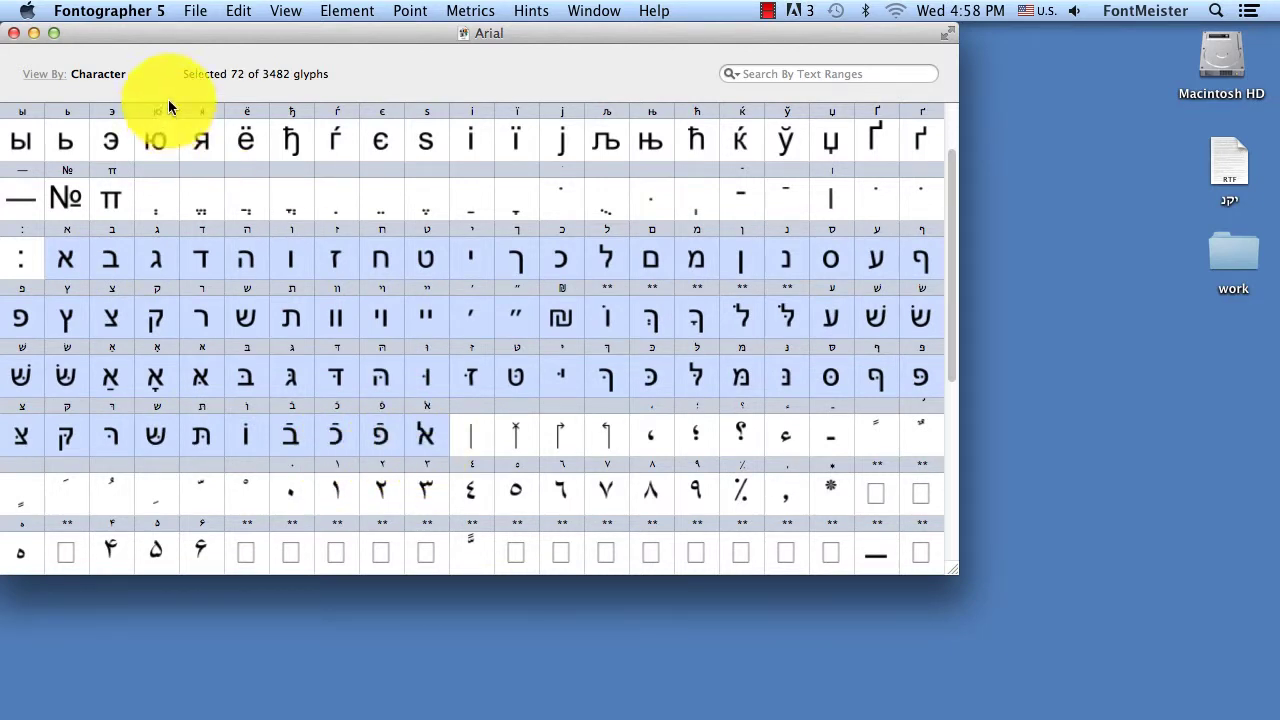
pyautogui.click(196, 11)
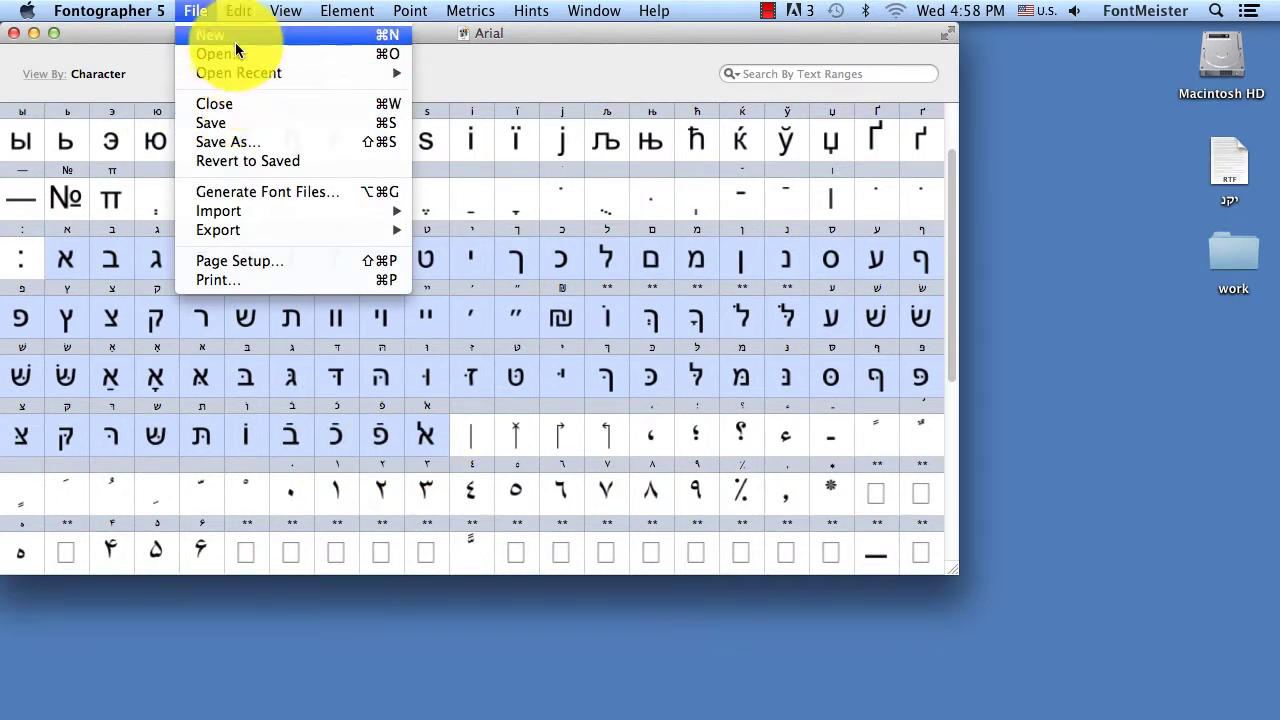
pyautogui.moveTo(238, 11)
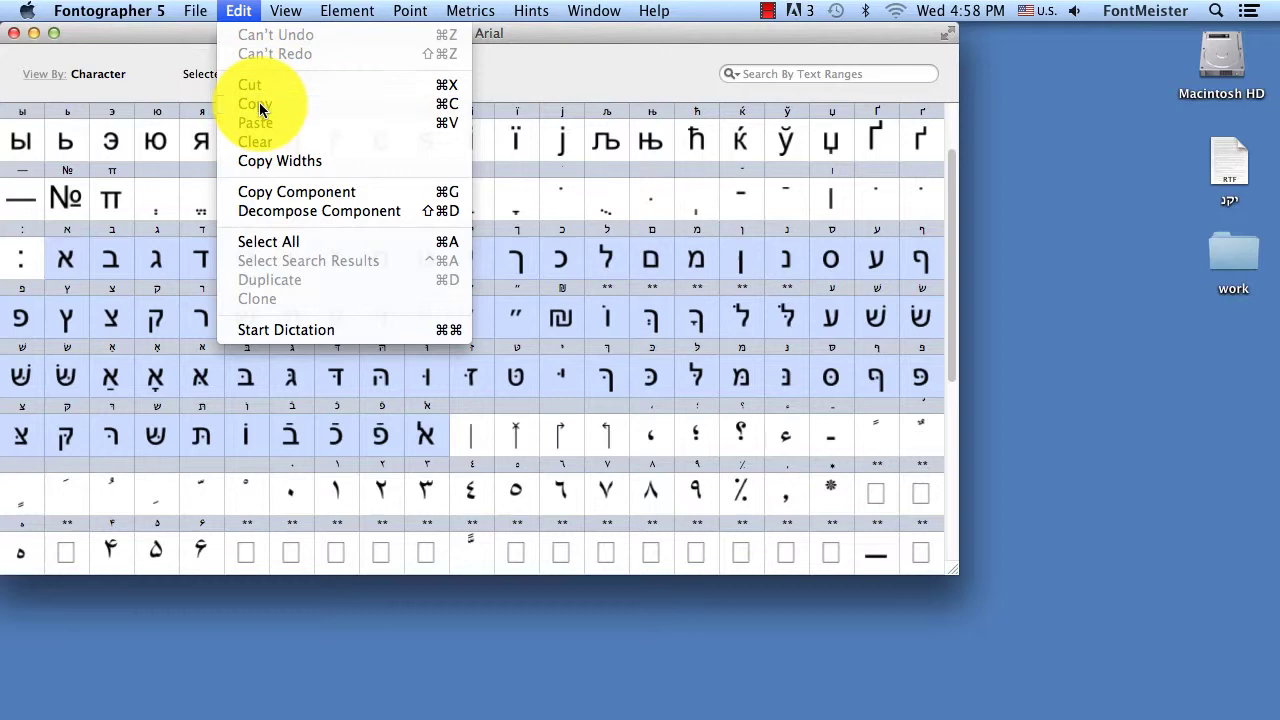
pyautogui.click(468, 360)
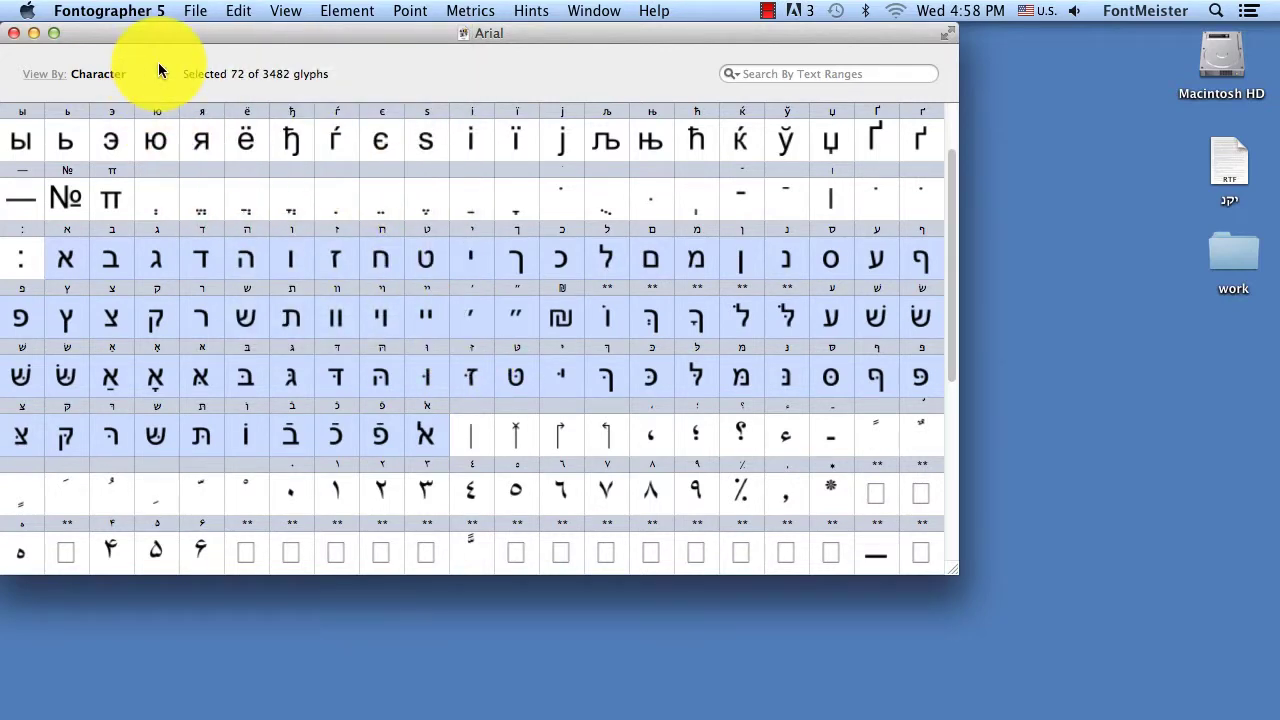
# Create a new font and set its encoding to MacOS Hebrew (Masterfont)
pyautogui.press('super+n')
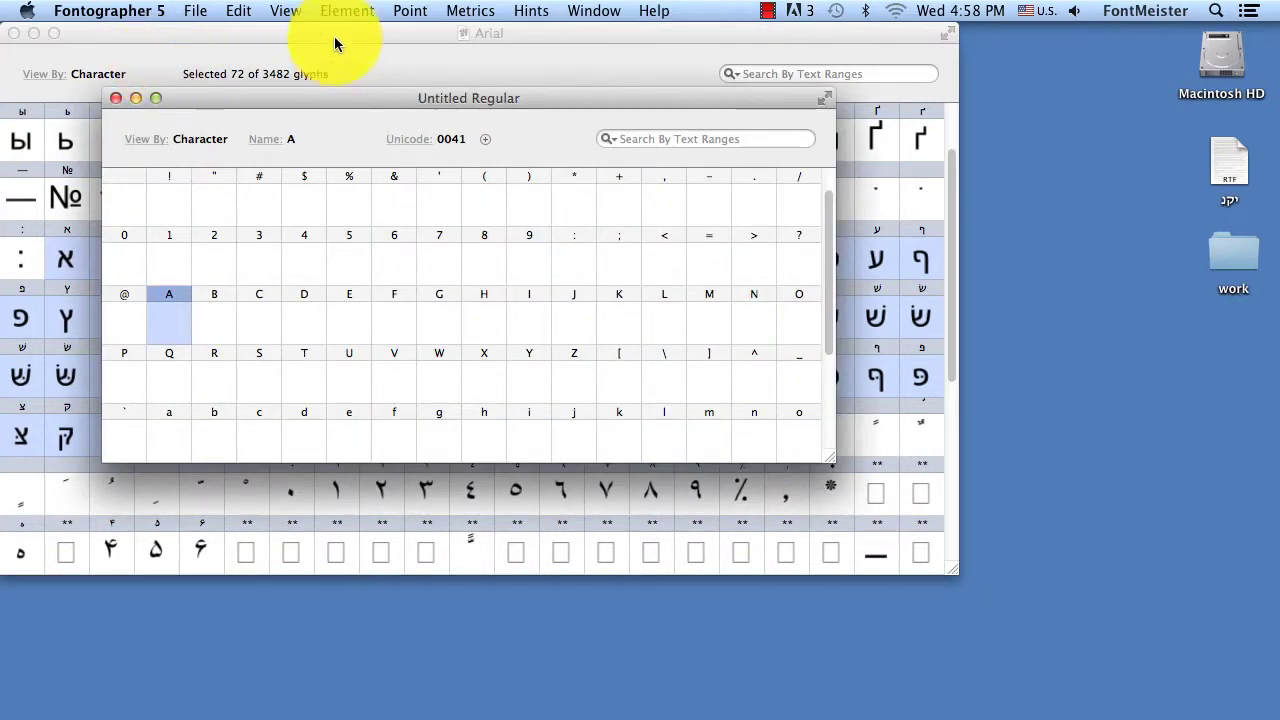
pyautogui.click(362, 12)
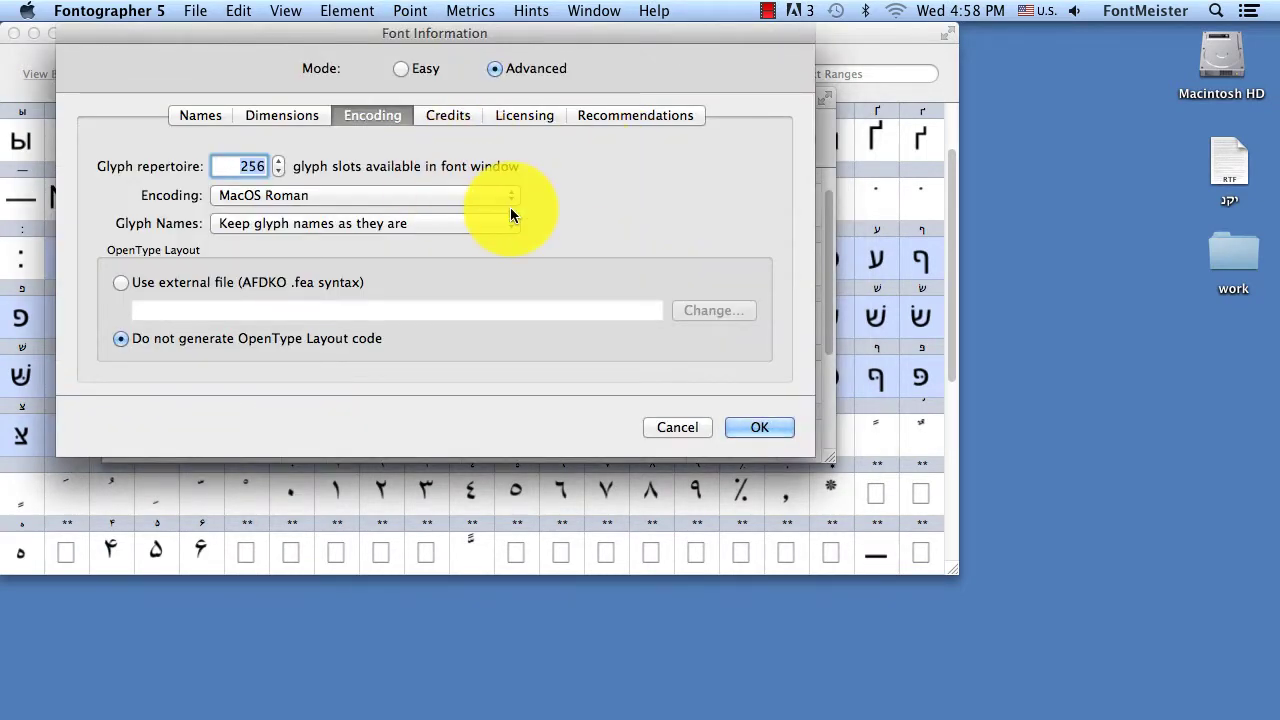
pyautogui.click(508, 194)
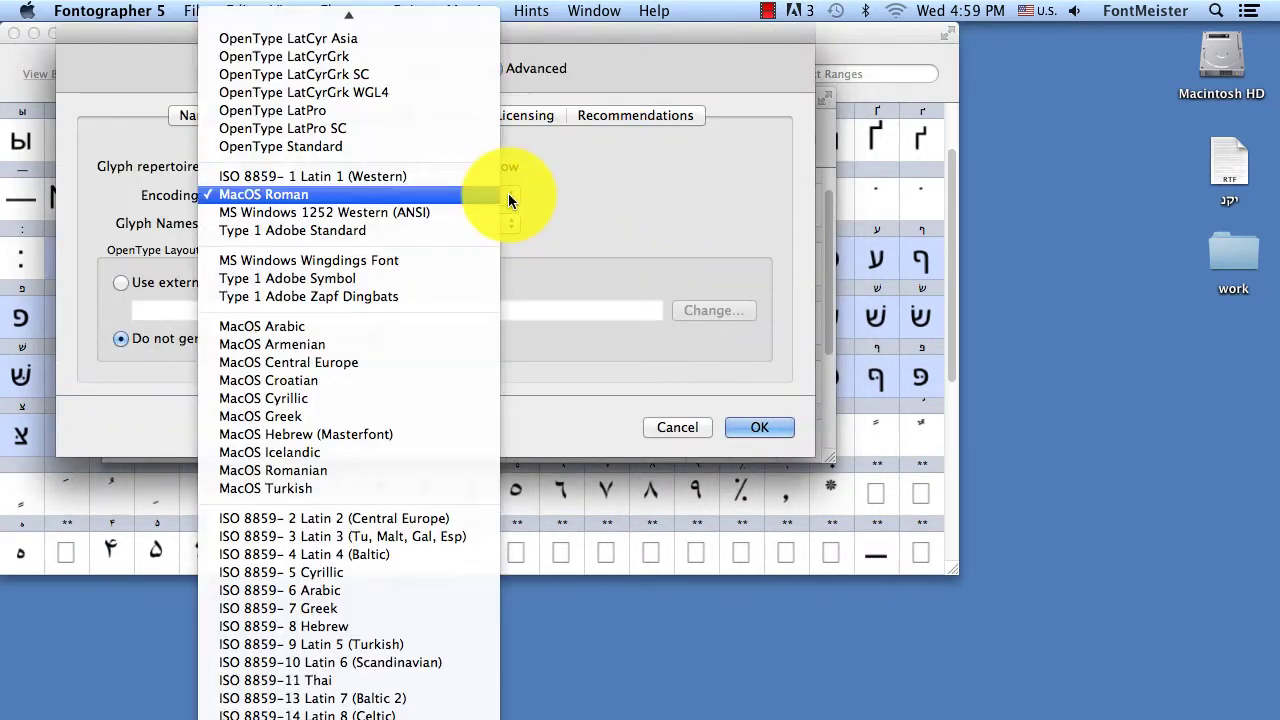
pyautogui.click(422, 436)
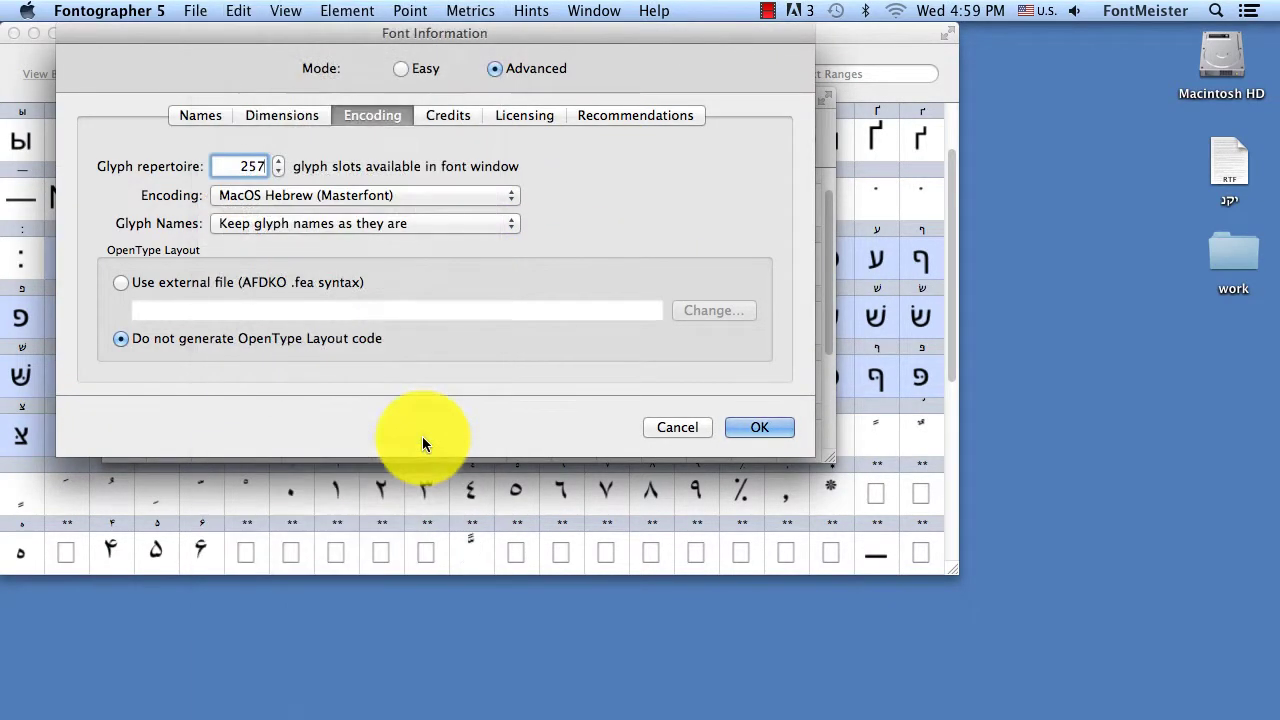
pyautogui.click(759, 427)
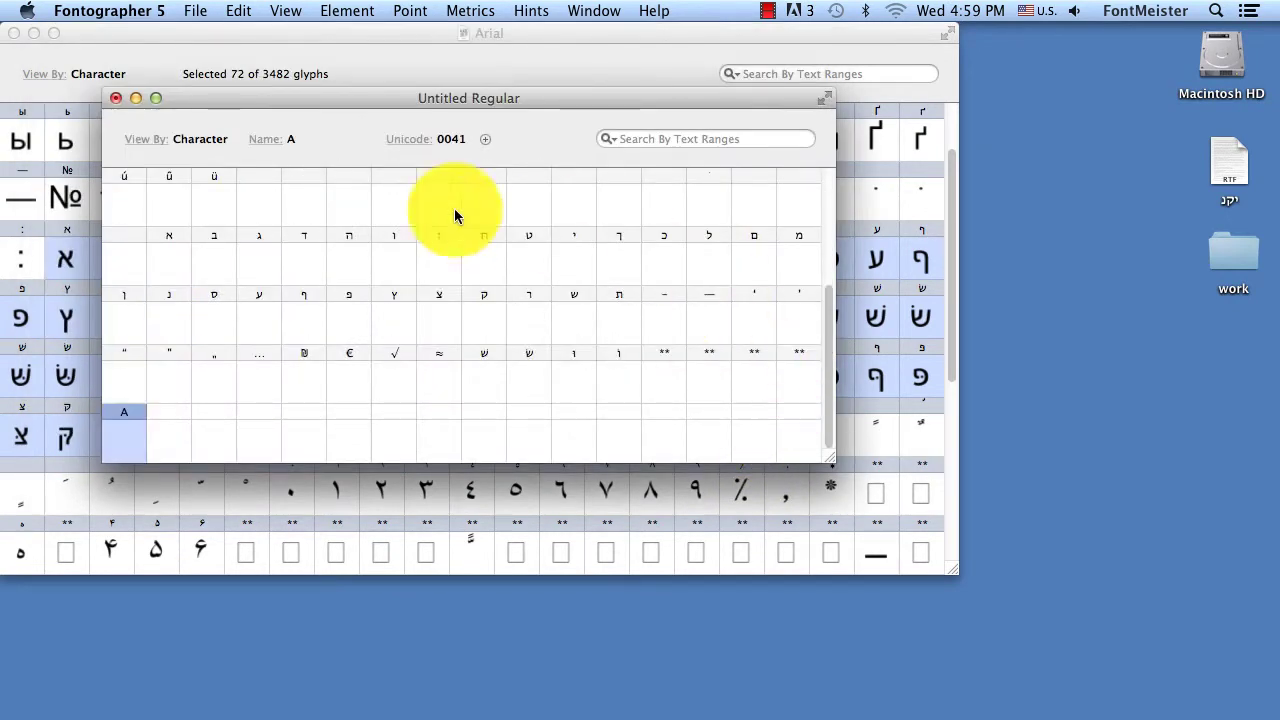
# Paste the copied Hebrew glyphs into the new font starting at the א slot
pyautogui.click(171, 252)
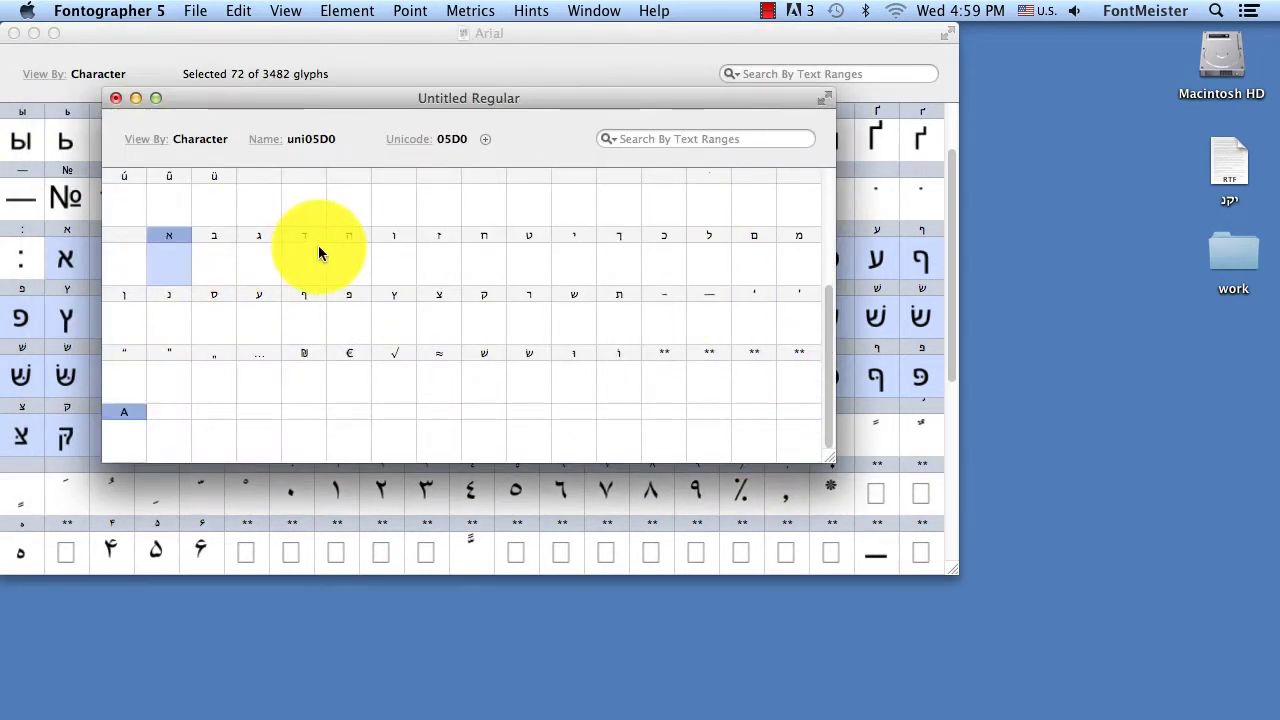
pyautogui.click(237, 11)
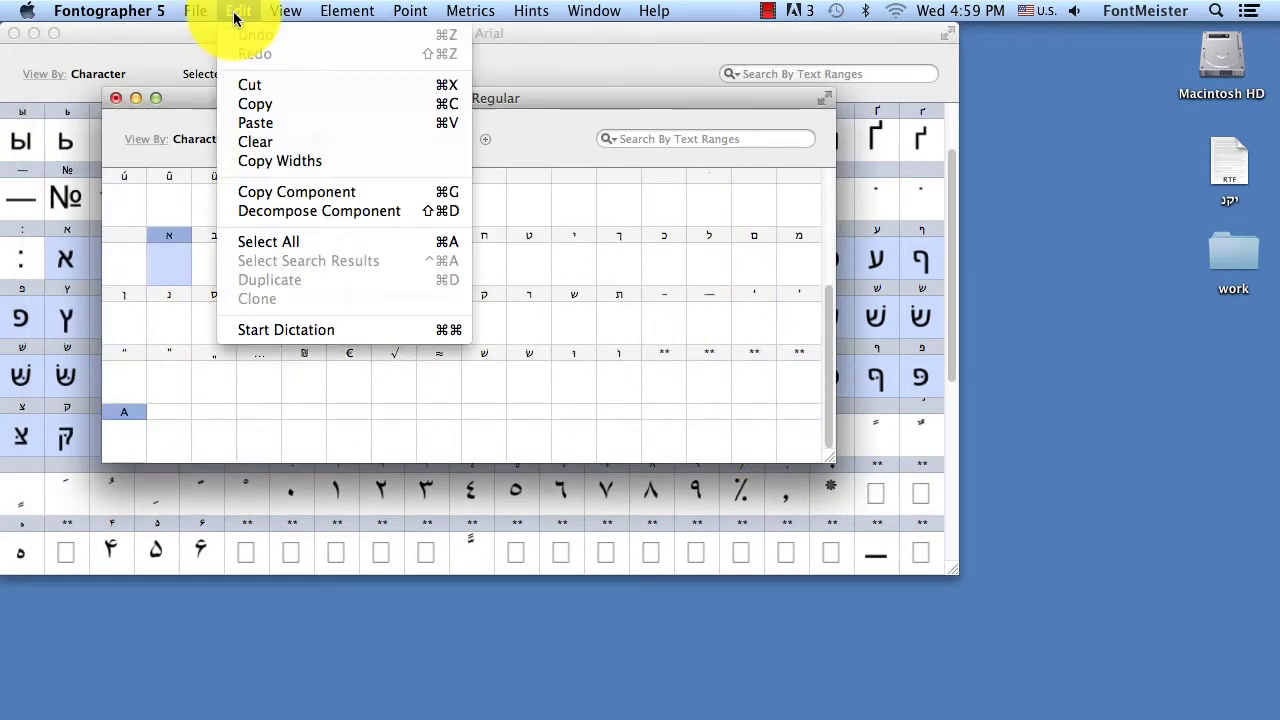
pyautogui.click(270, 121)
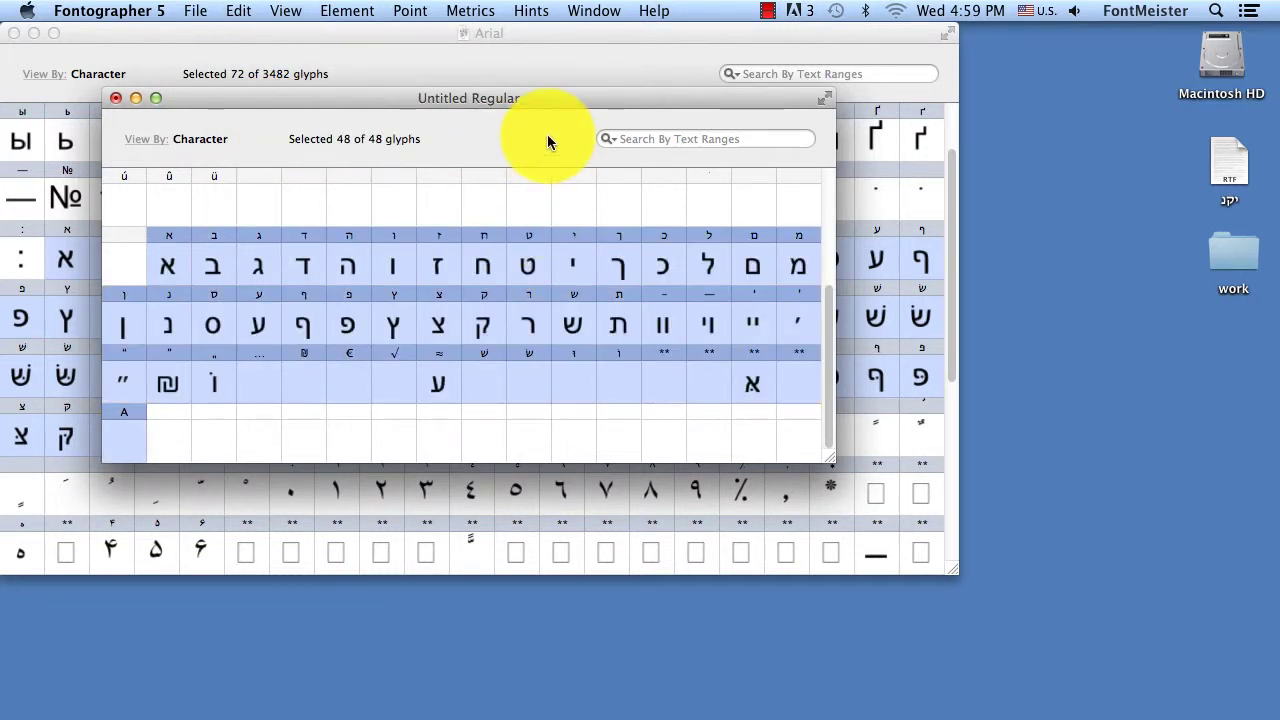
# Check the names and codes of the pasted glyphs א through ט and the extra bottom-row glyph
pyautogui.click(176, 265)
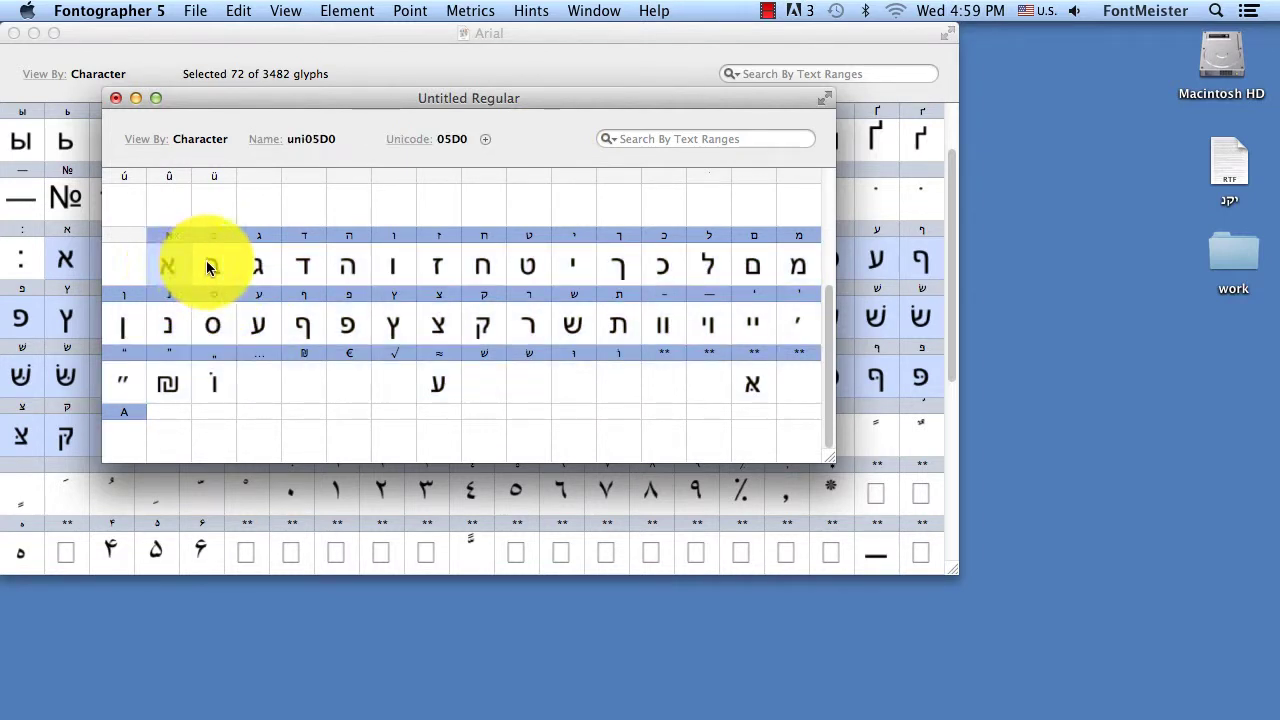
pyautogui.click(210, 266)
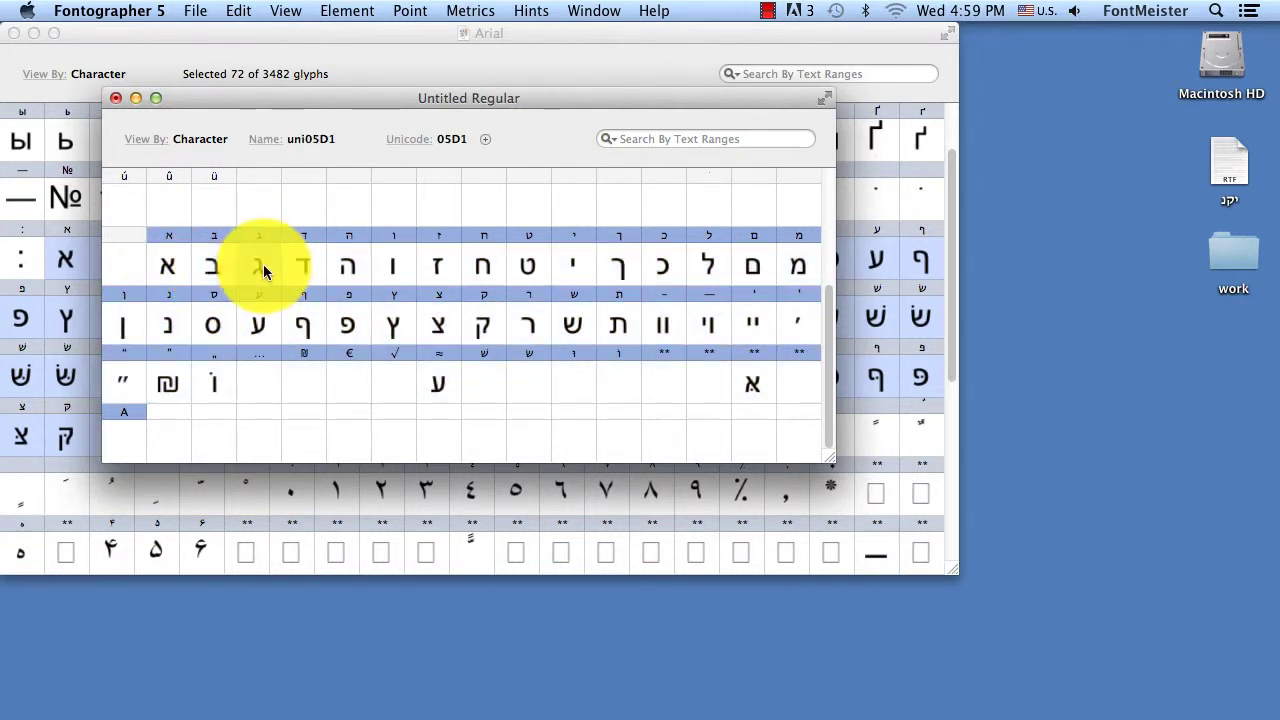
pyautogui.click(304, 266)
pyautogui.click(352, 266)
pyautogui.click(400, 266)
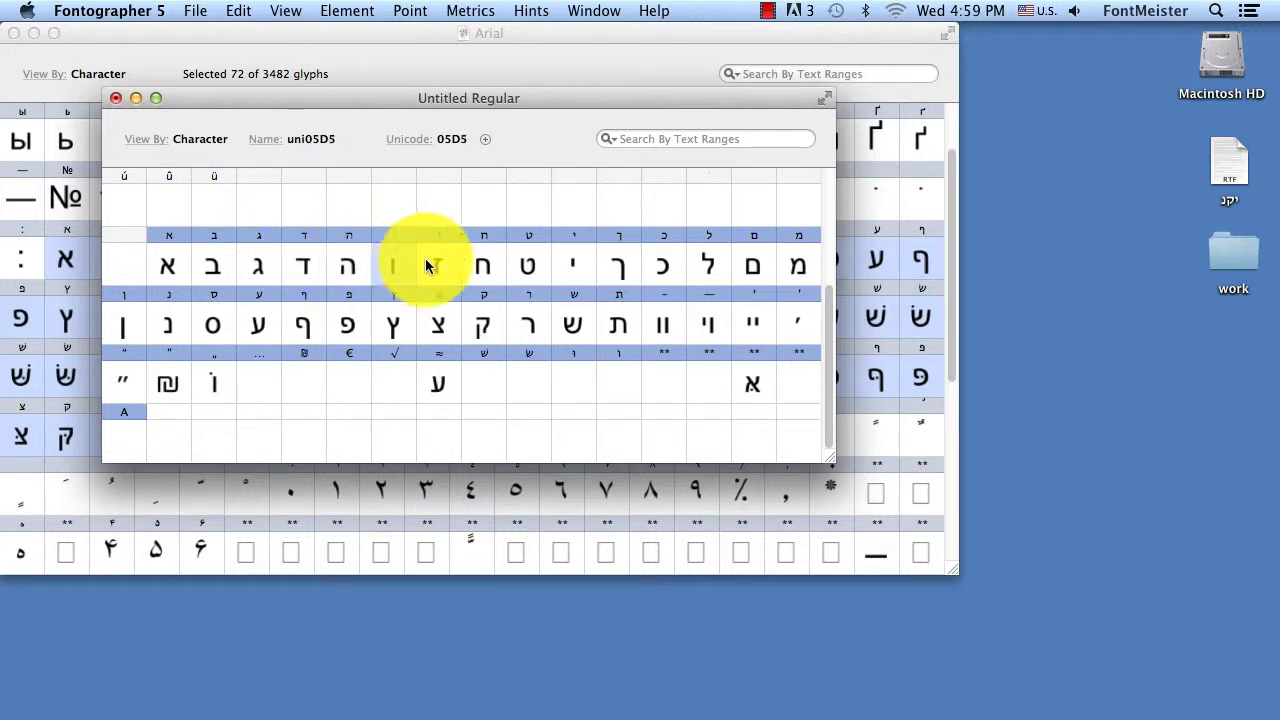
pyautogui.click(447, 264)
pyautogui.click(477, 264)
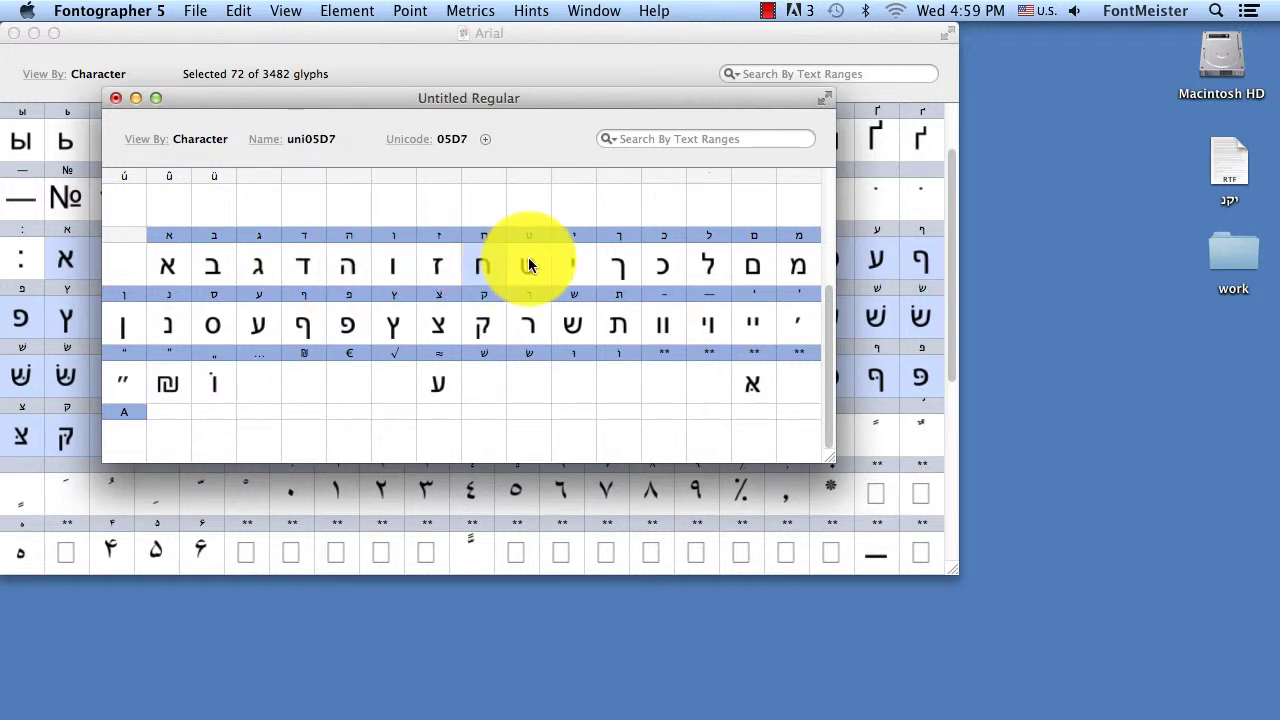
pyautogui.click(530, 265)
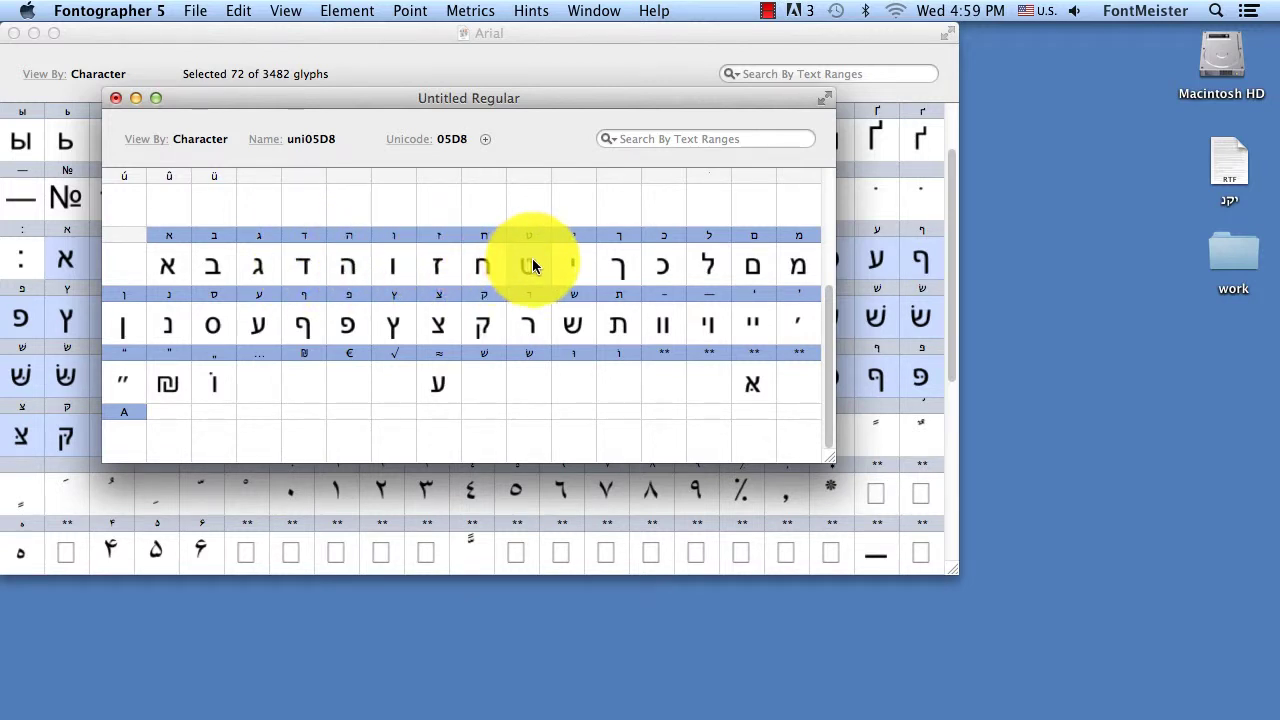
pyautogui.click(761, 391)
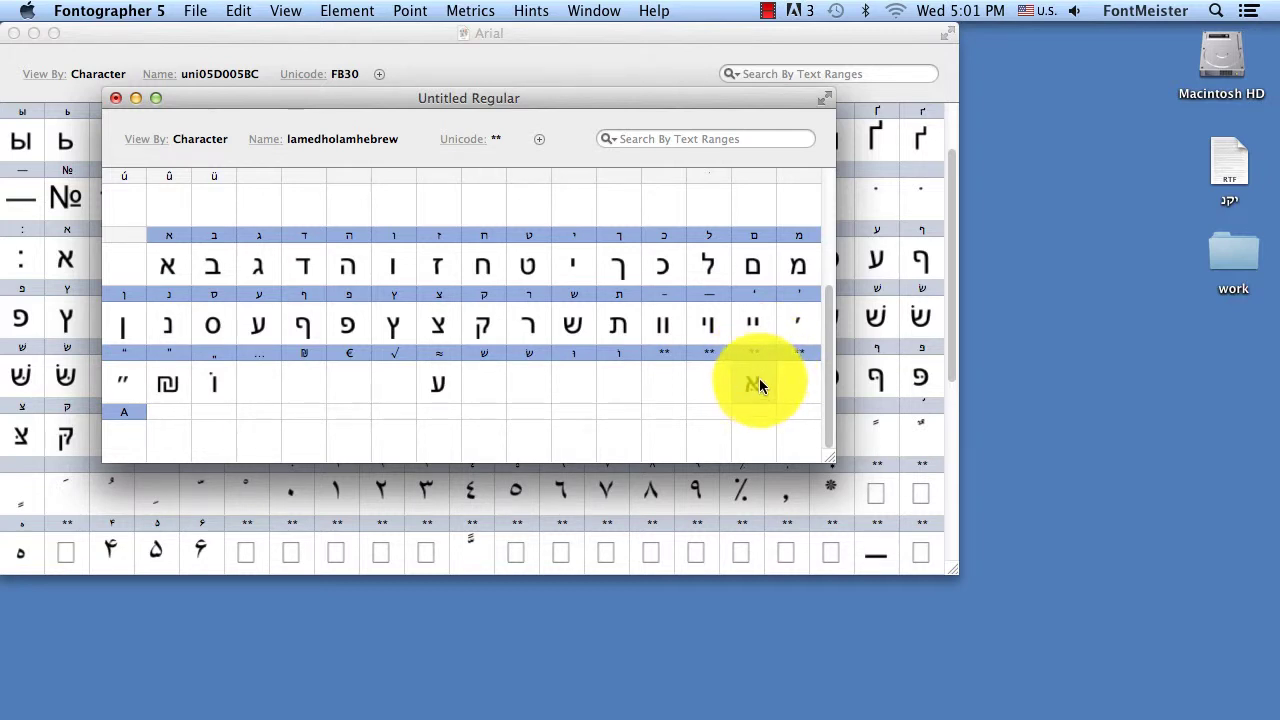
# Edit the selected glyph's Unicode codepoint in Glyph Information and confirm it
pyautogui.click(366, 11)
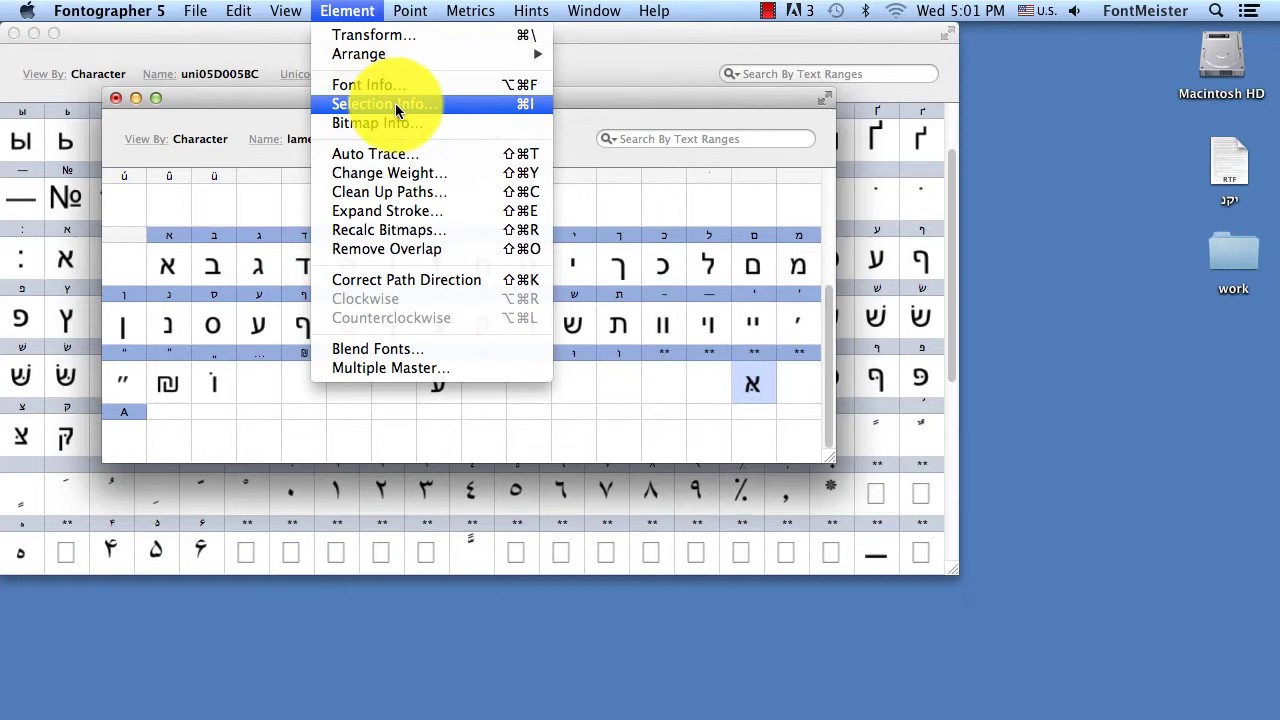
pyautogui.click(395, 103)
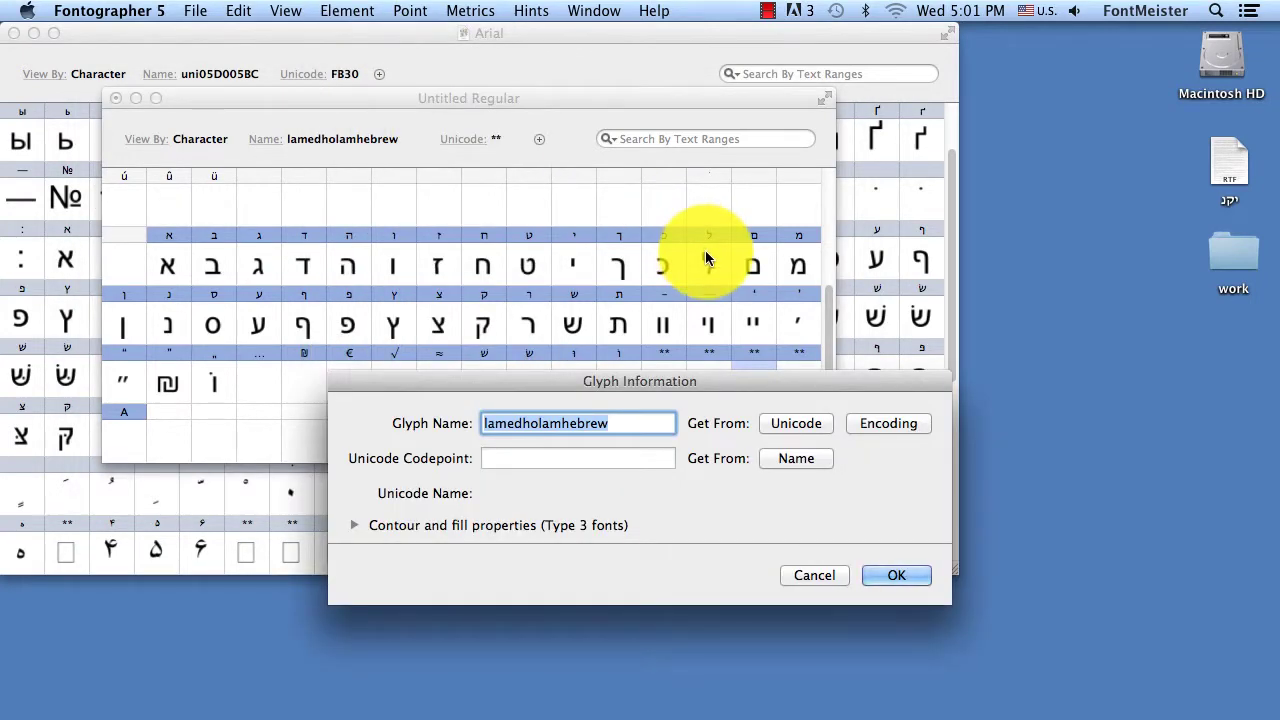
pyautogui.click(622, 457)
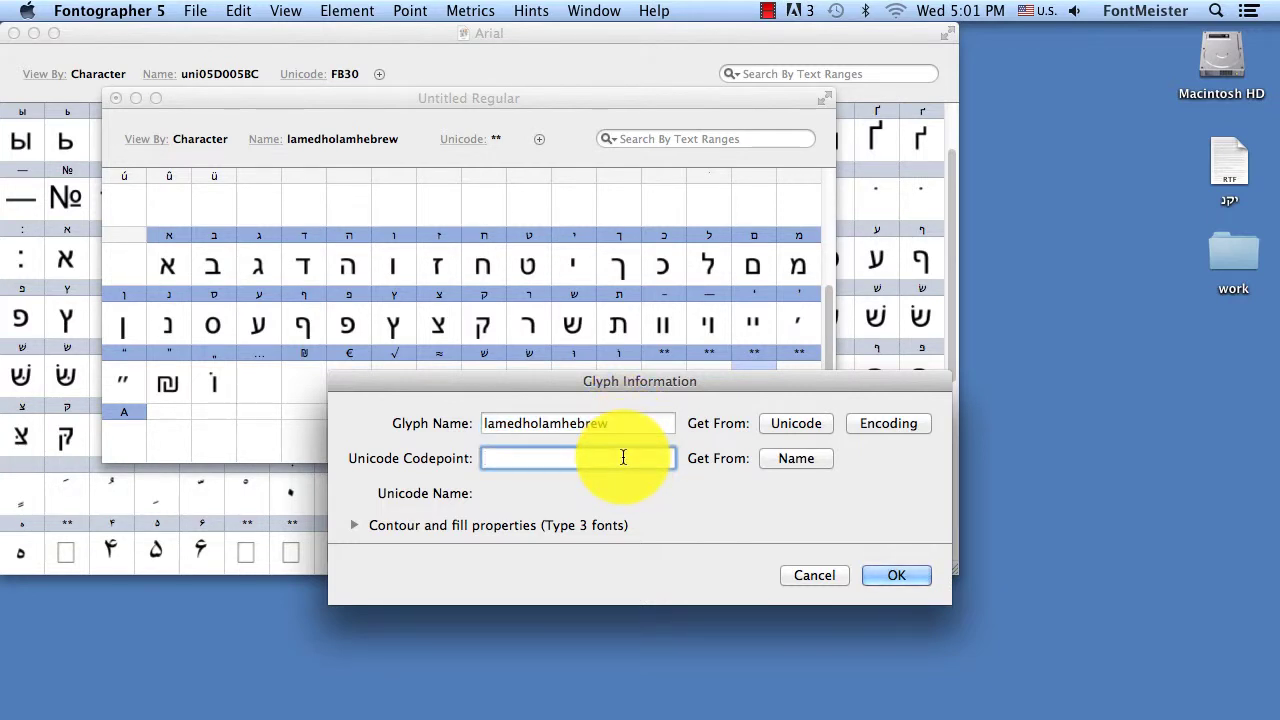
pyautogui.click(815, 575)
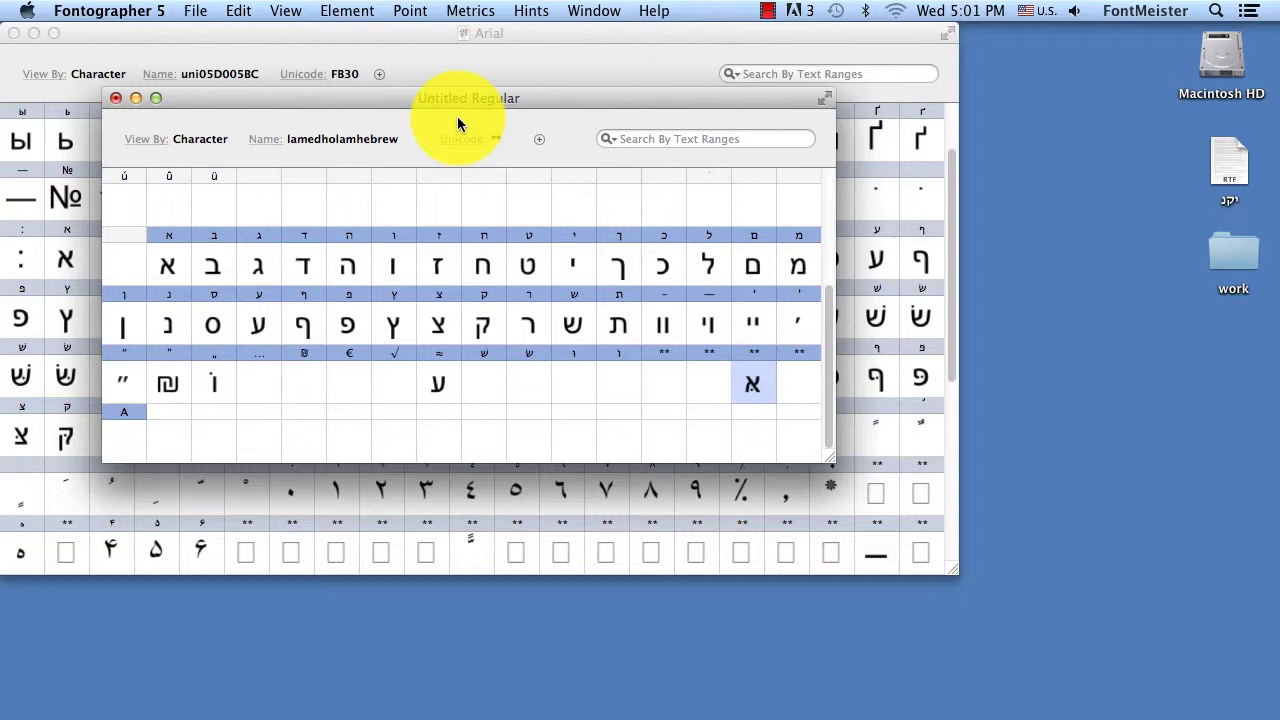
pyautogui.click(349, 11)
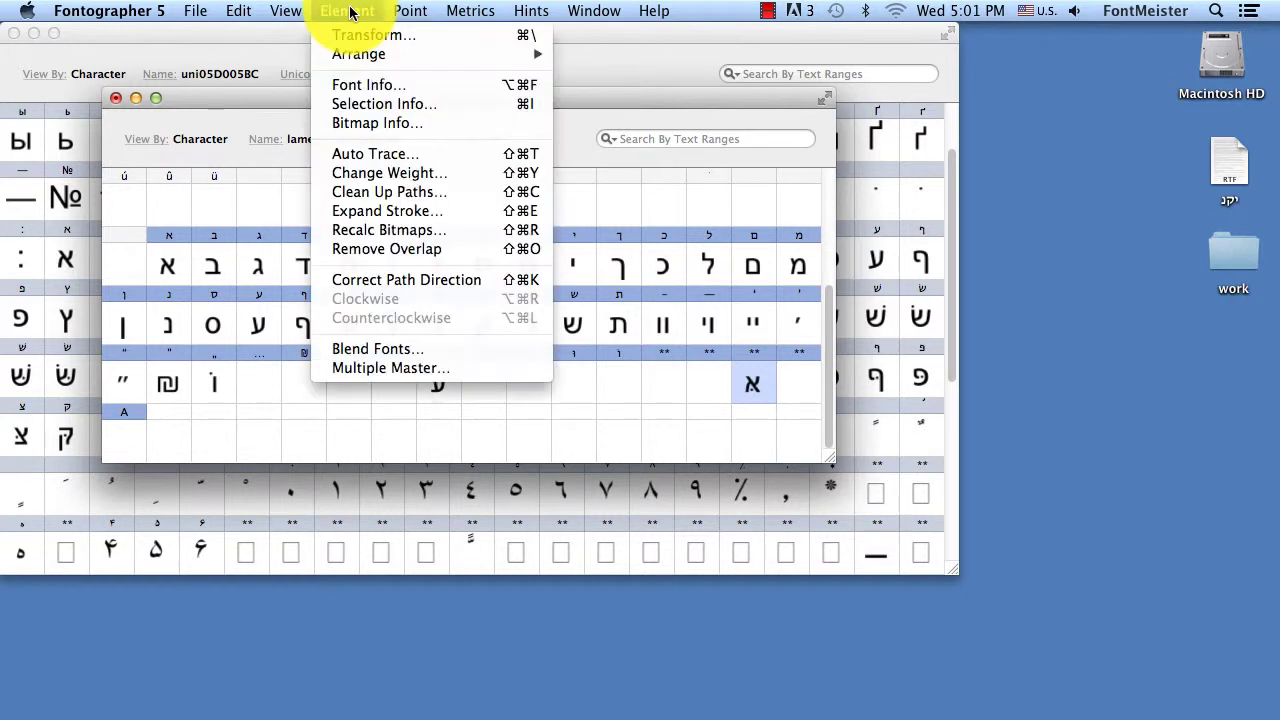
# Set the font's typographic family name to MyHebrew in Font Info
pyautogui.click(394, 82)
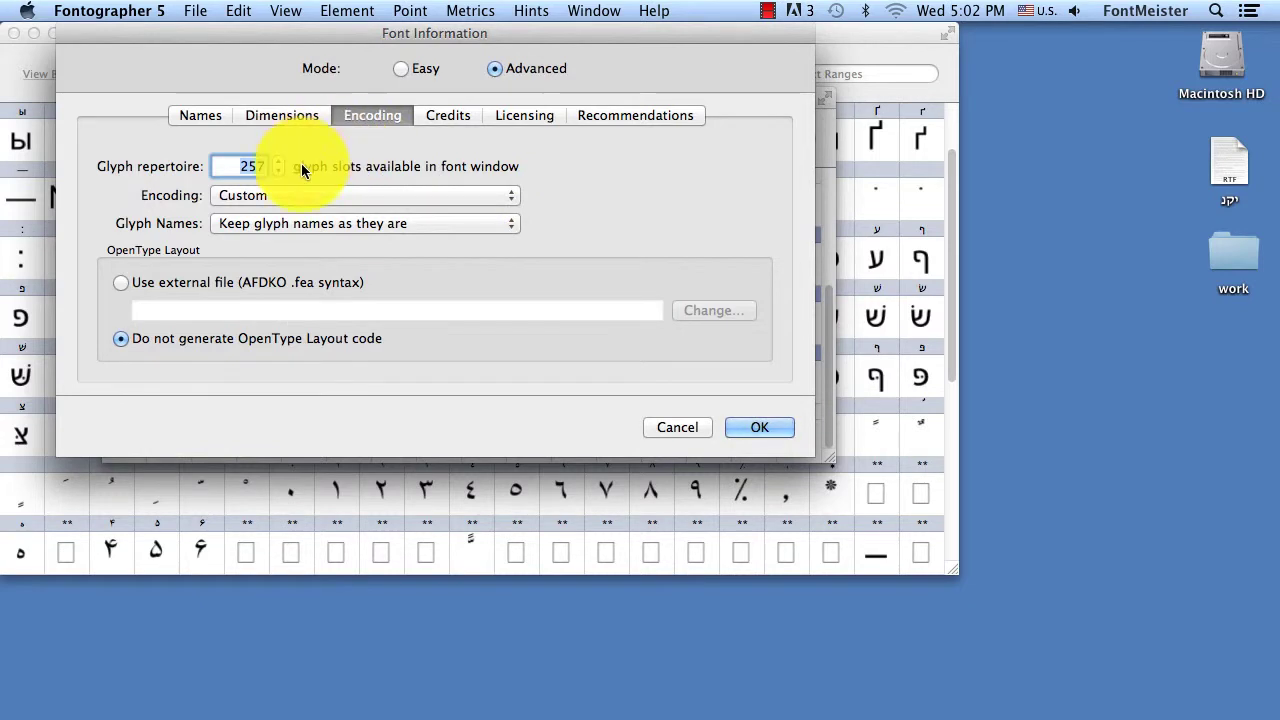
pyautogui.click(200, 113)
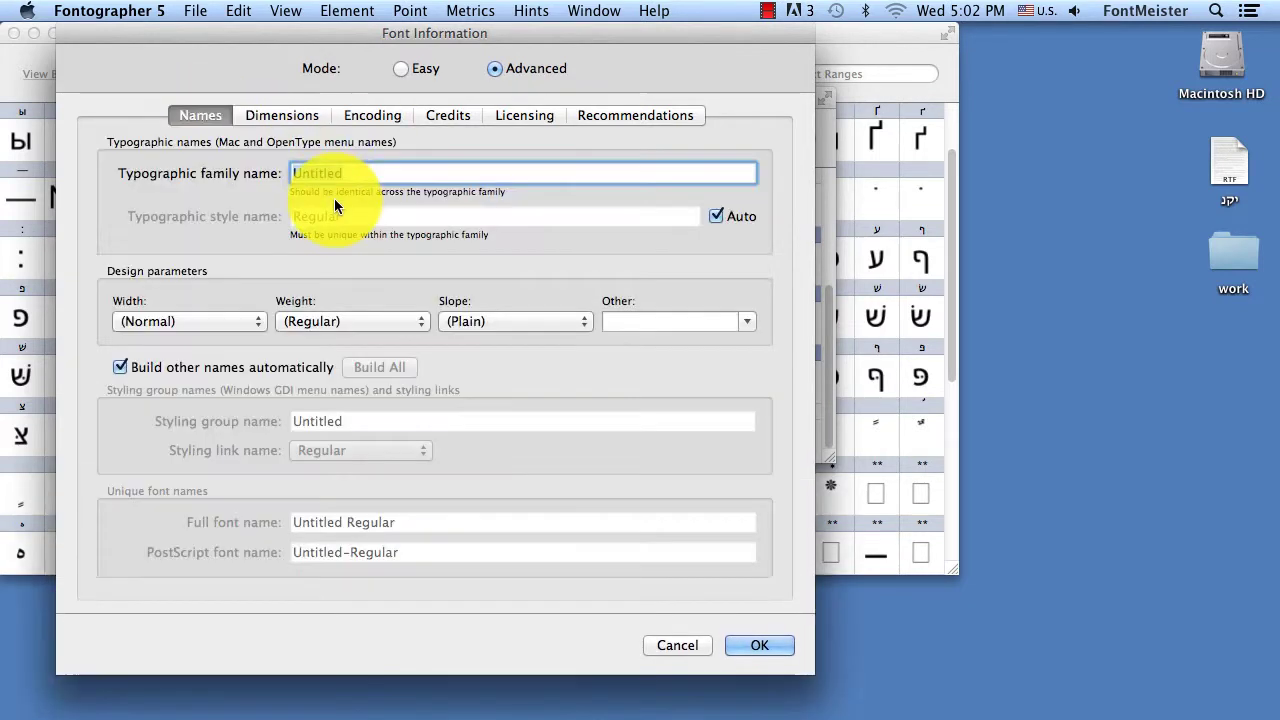
pyautogui.write('My')
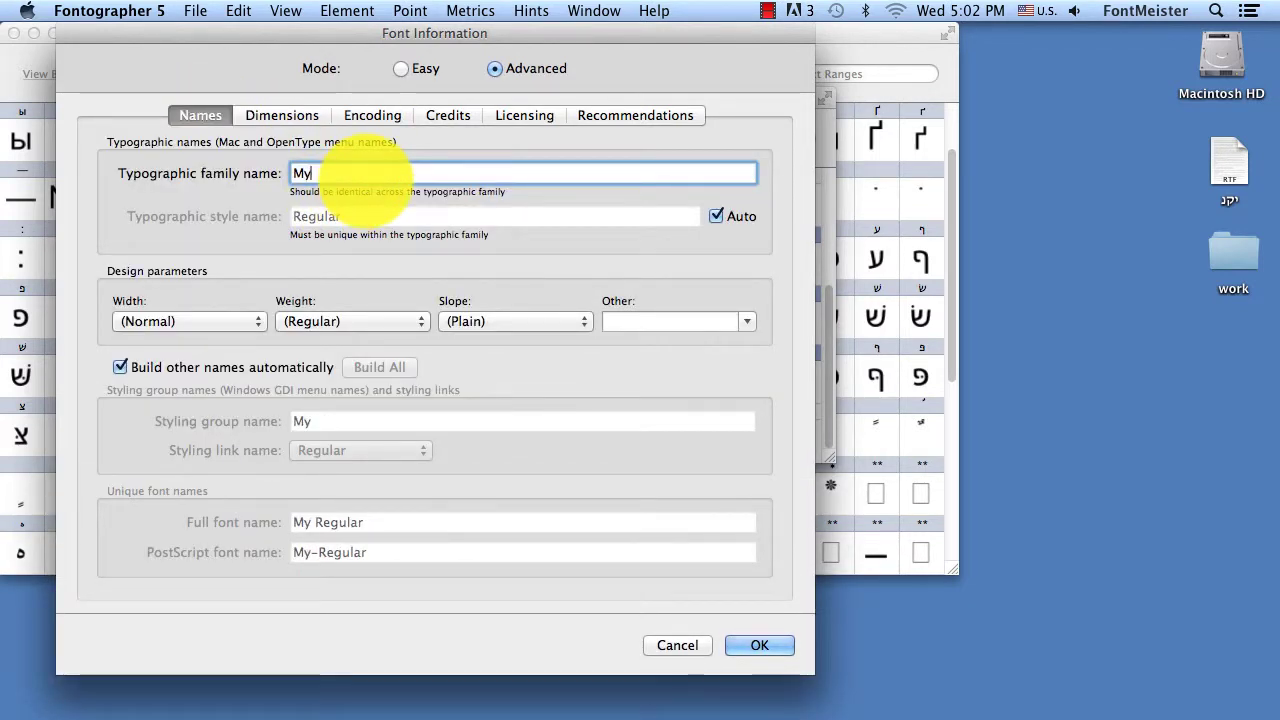
pyautogui.write('Hebrew')
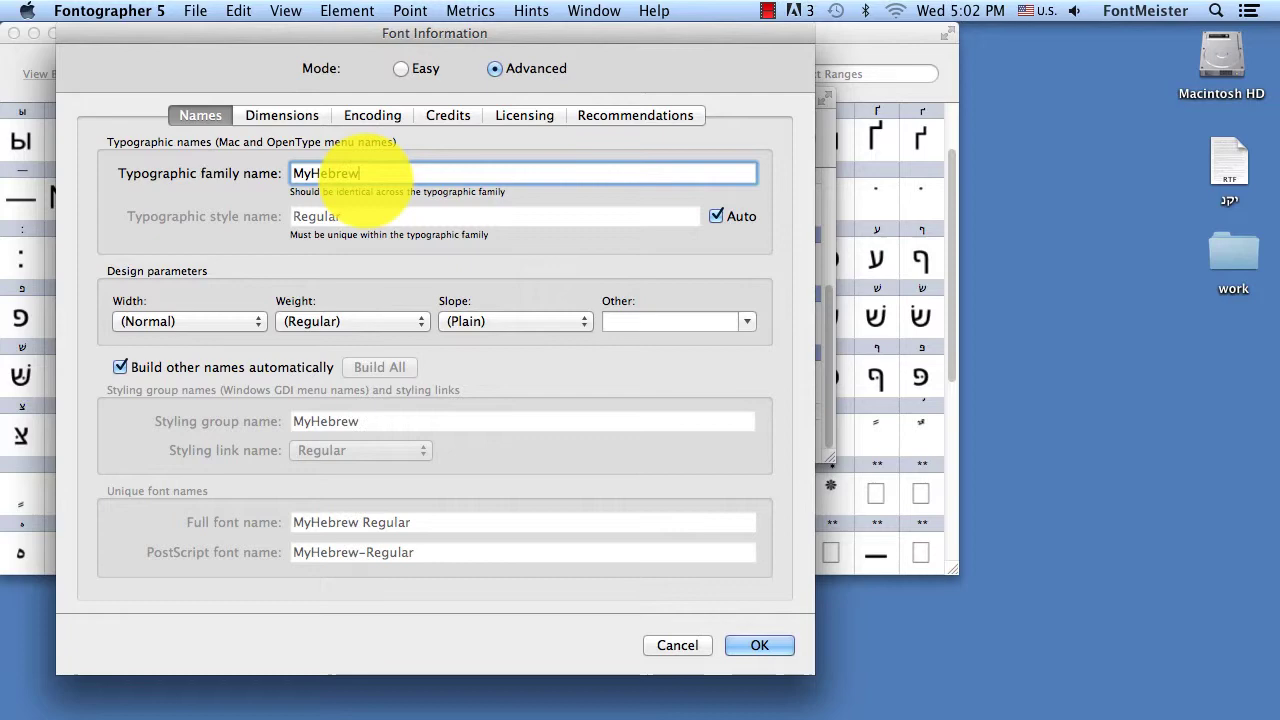
pyautogui.click(758, 644)
# Generate the MyHebrew font as an OpenType TrueType (.ttf) file for Mac OS X
pyautogui.click(195, 11)
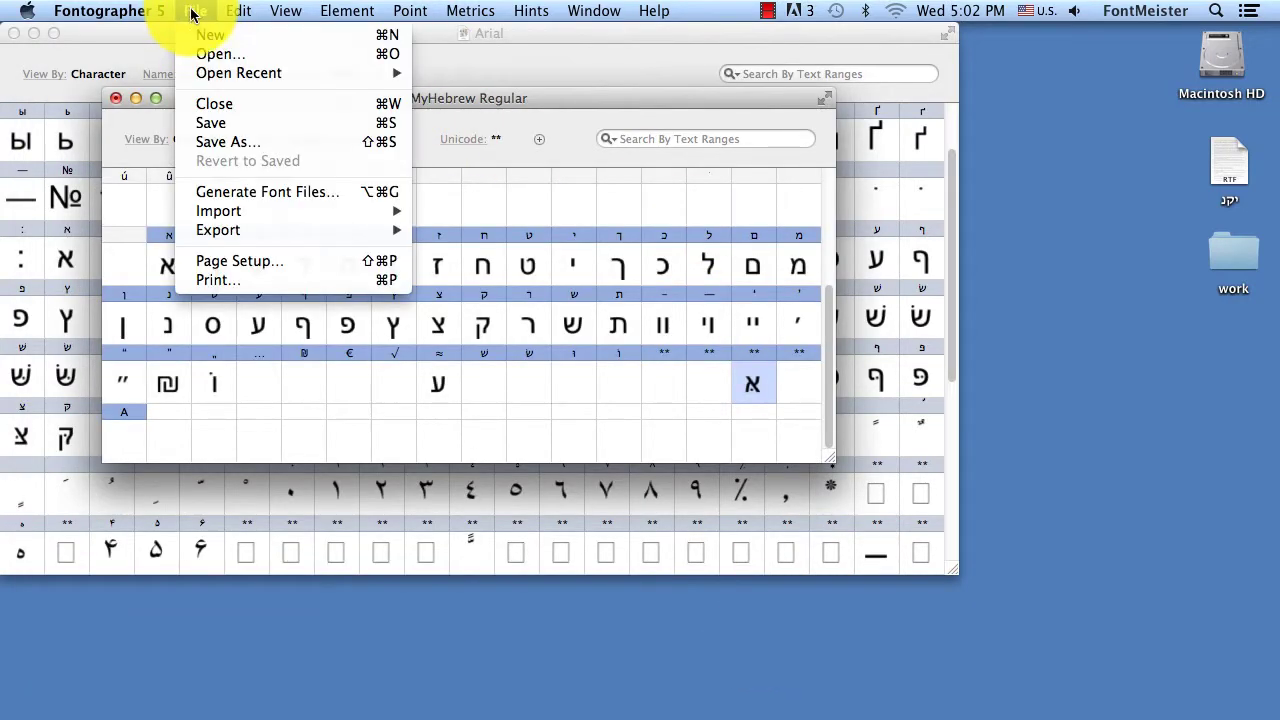
pyautogui.click(250, 191)
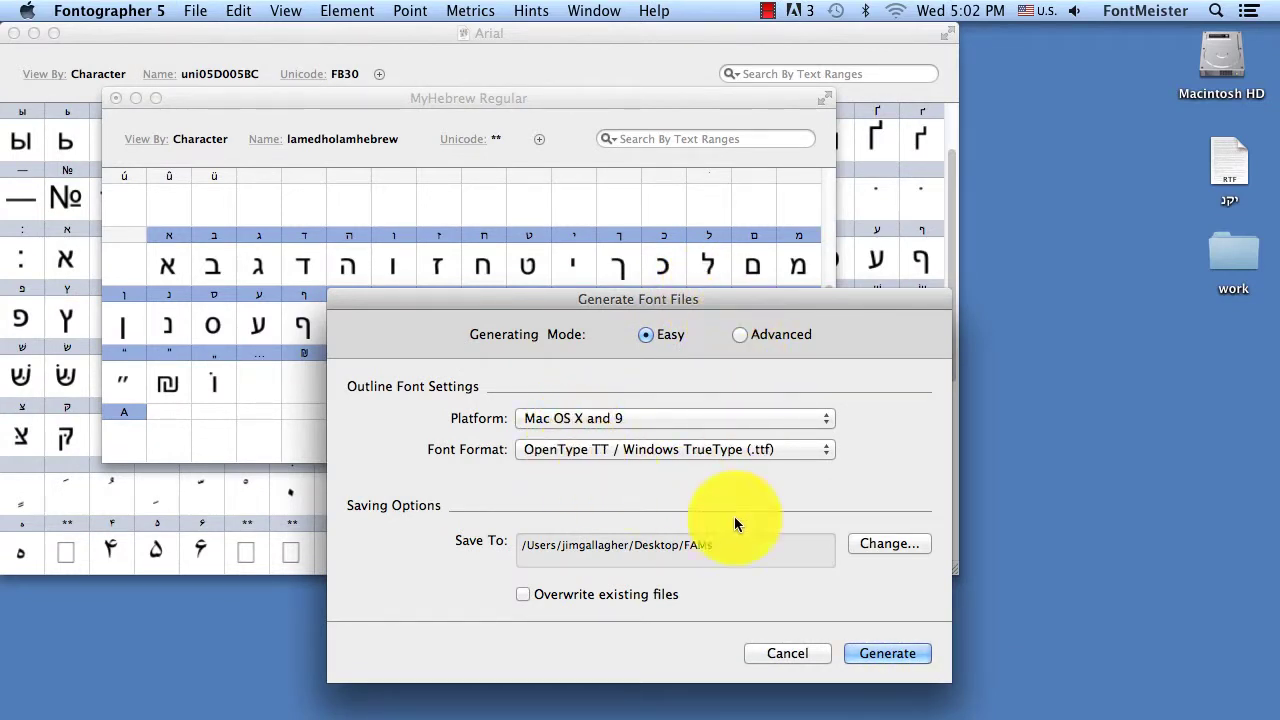
pyautogui.click(883, 652)
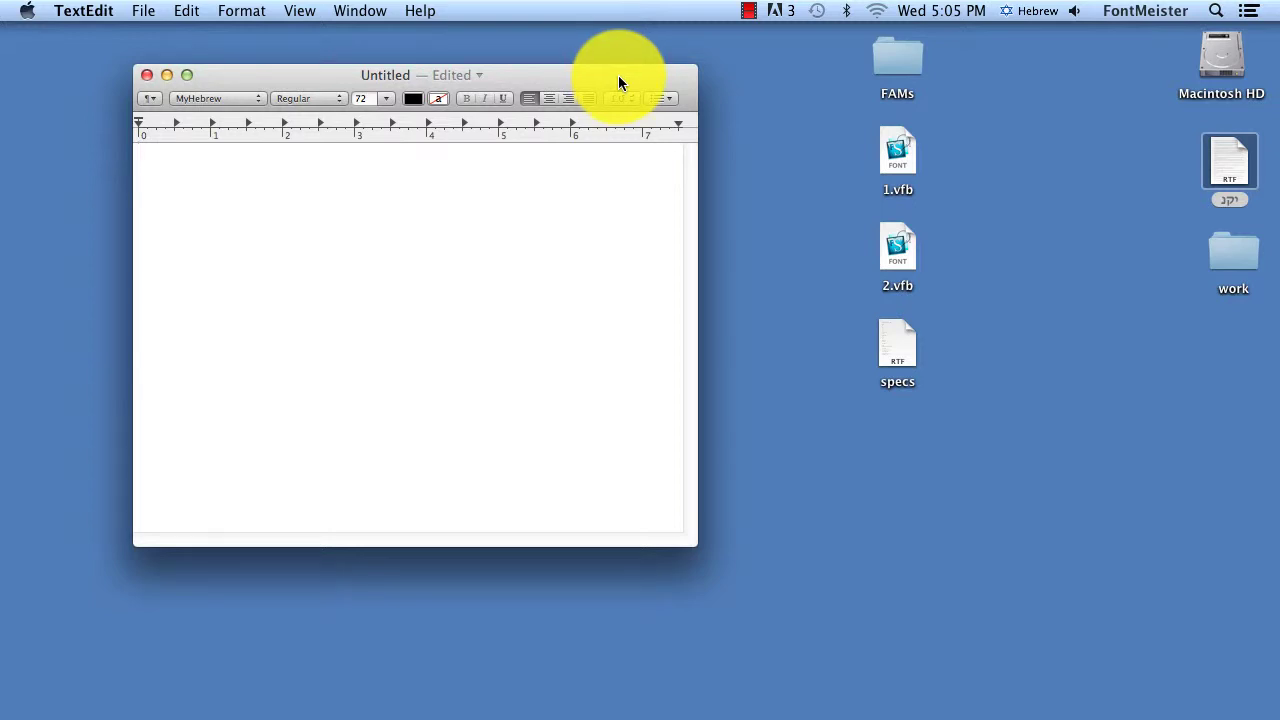
# Type a row of Hebrew alef letters in MyHebrew using the Hebrew Keyboard Viewer
pyautogui.click(1036, 11)
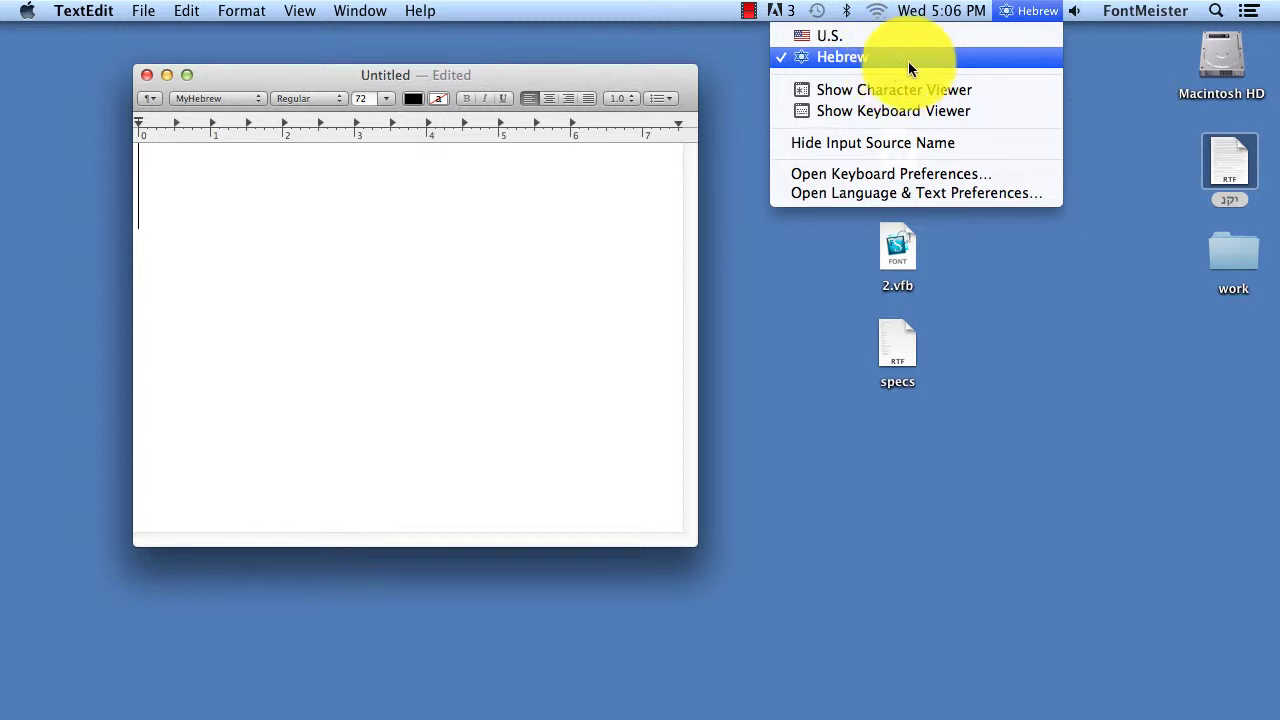
pyautogui.click(909, 109)
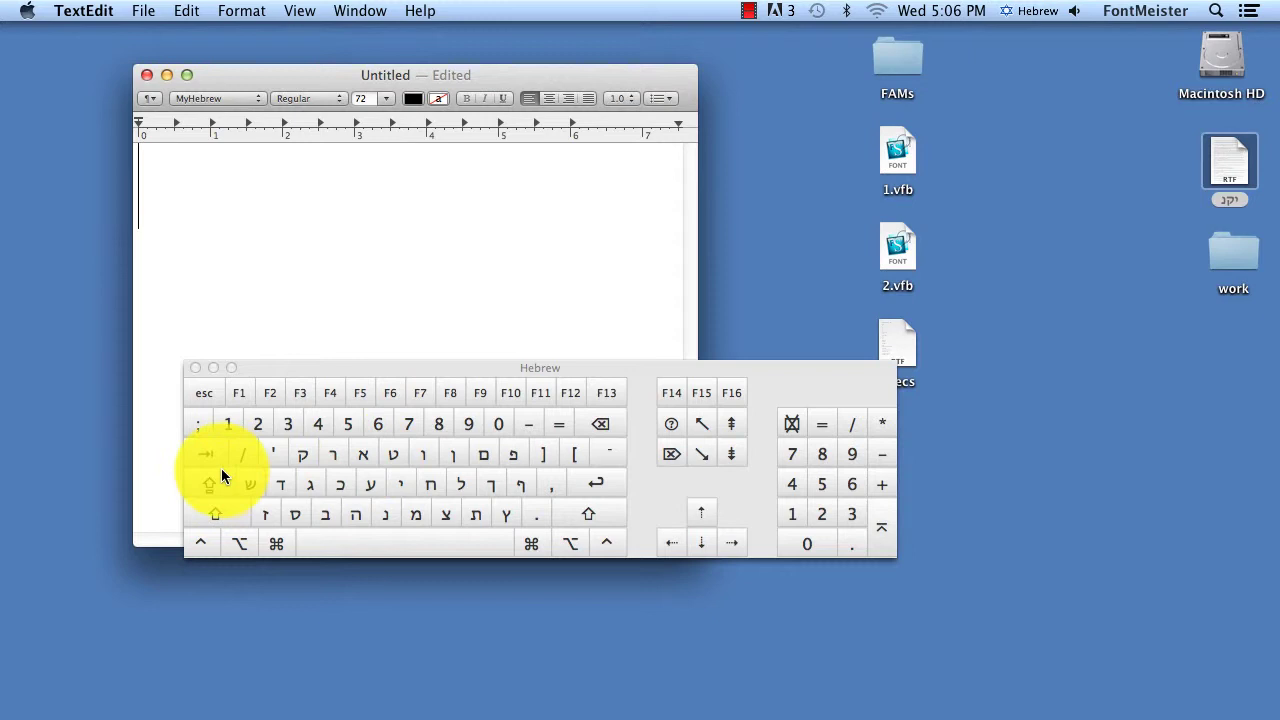
pyautogui.click(366, 455)
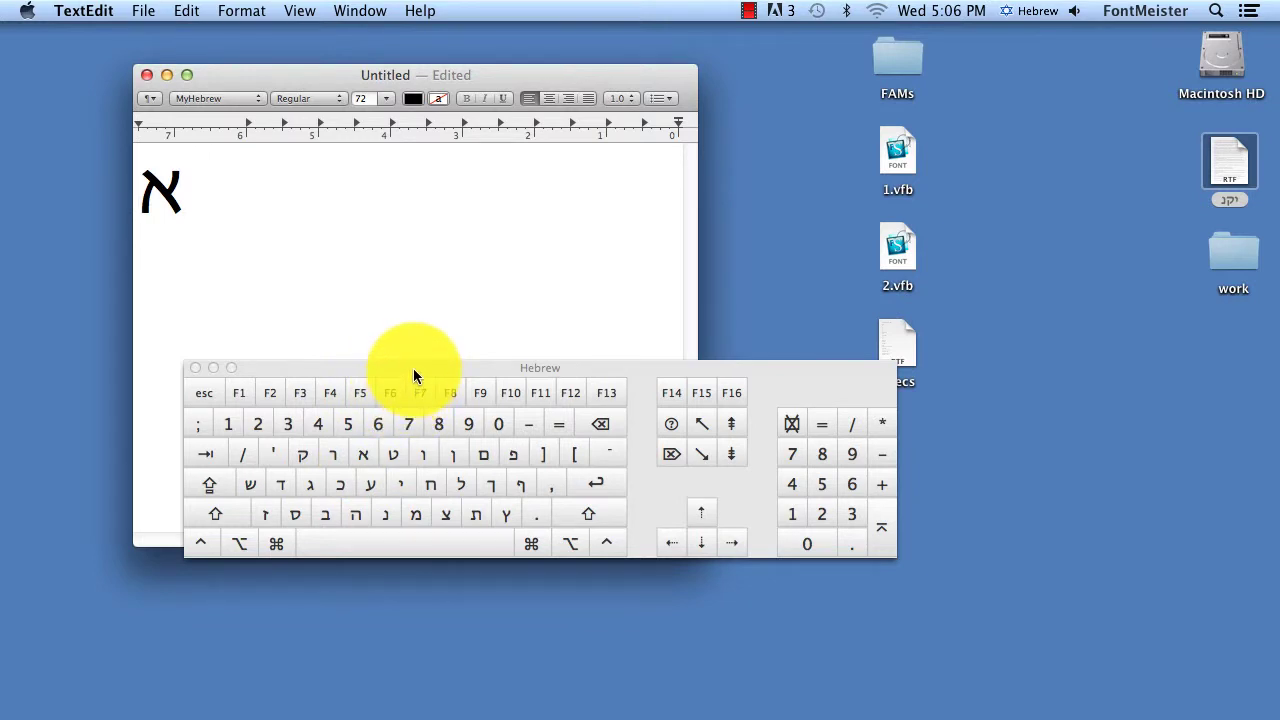
pyautogui.click(195, 367)
pyautogui.write('אאאאא')
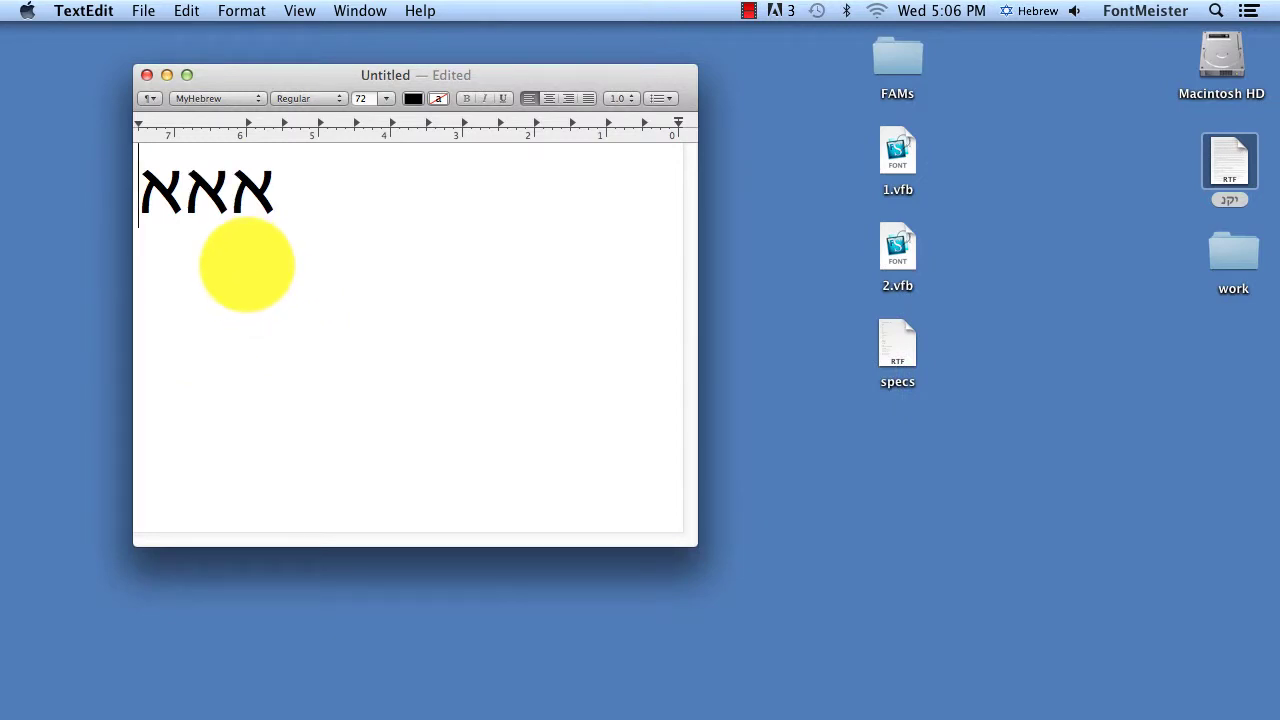
pyautogui.write('א')
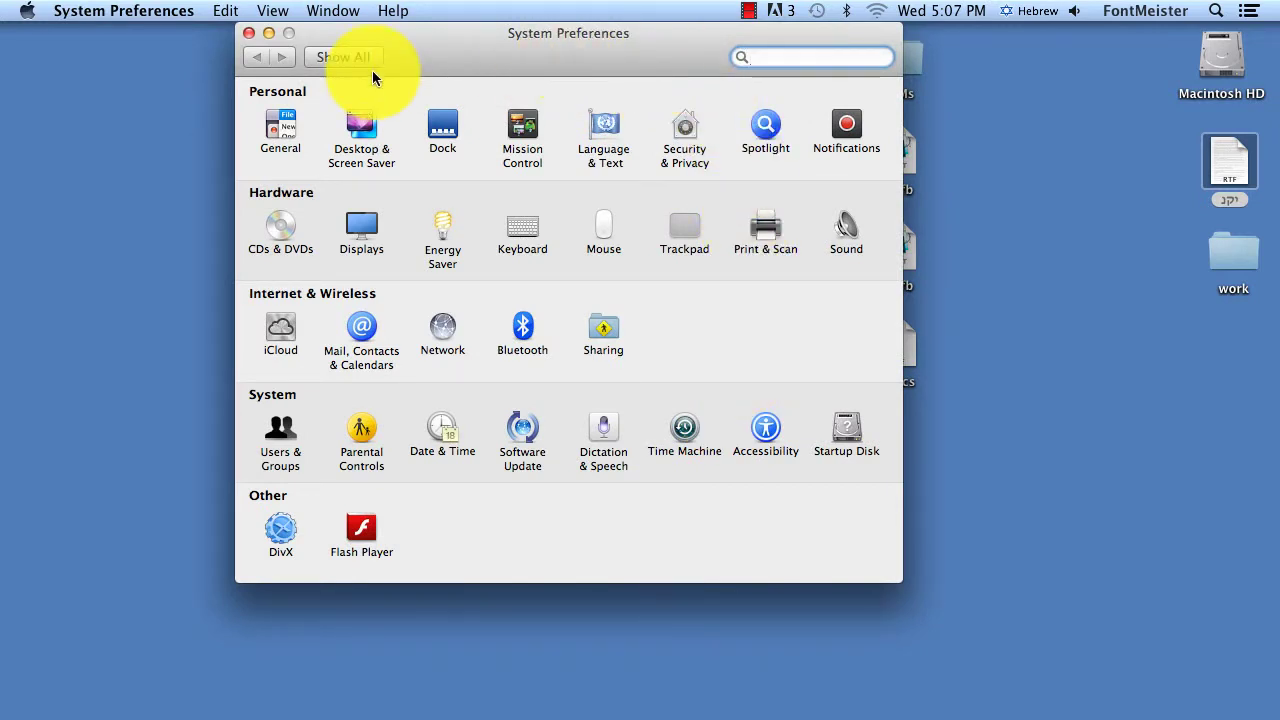
# Open Language & Text, find Hebrew in Input Sources, view Region, then return to Input Sources
pyautogui.click(600, 130)
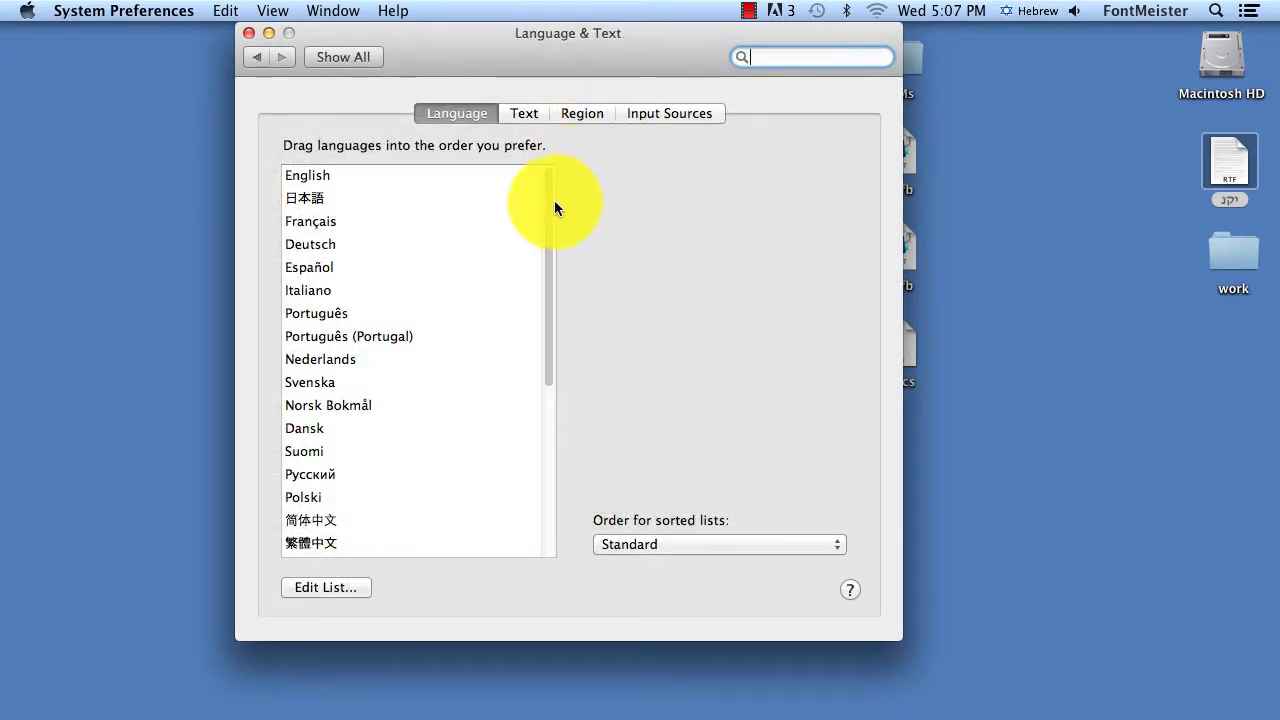
pyautogui.click(675, 113)
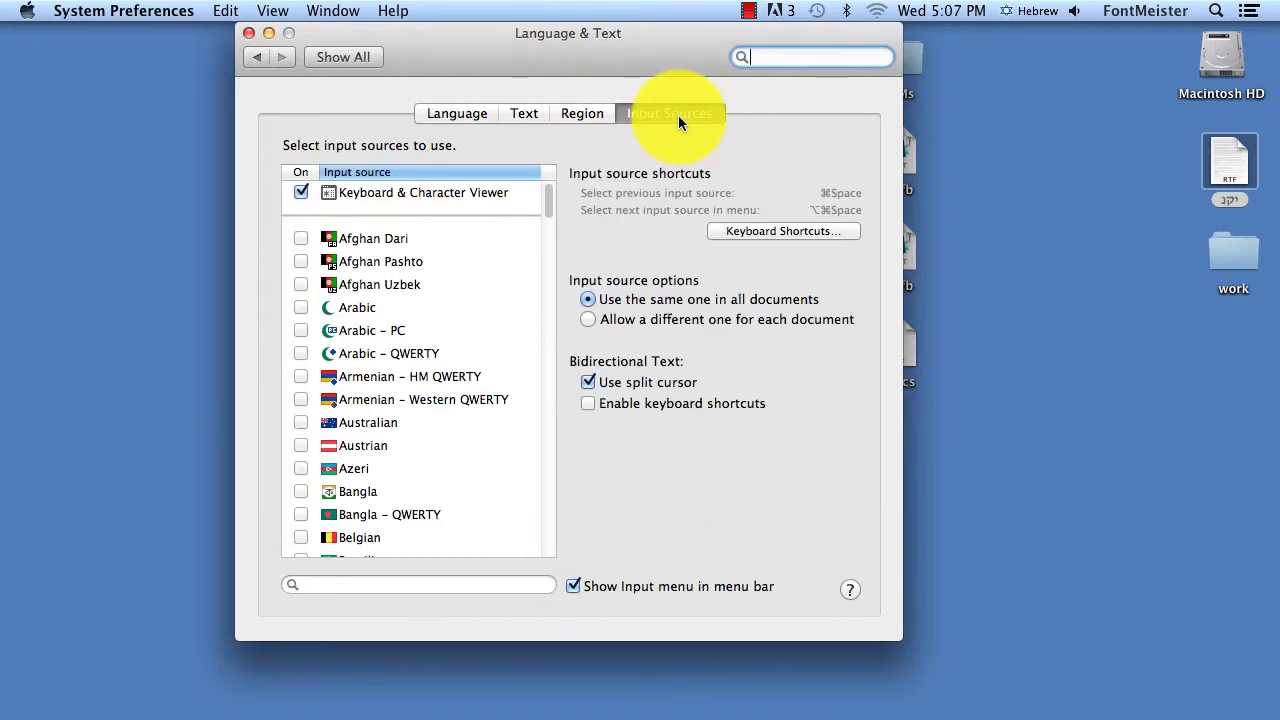
pyautogui.moveTo(551, 201); pyautogui.dragTo(549, 338)
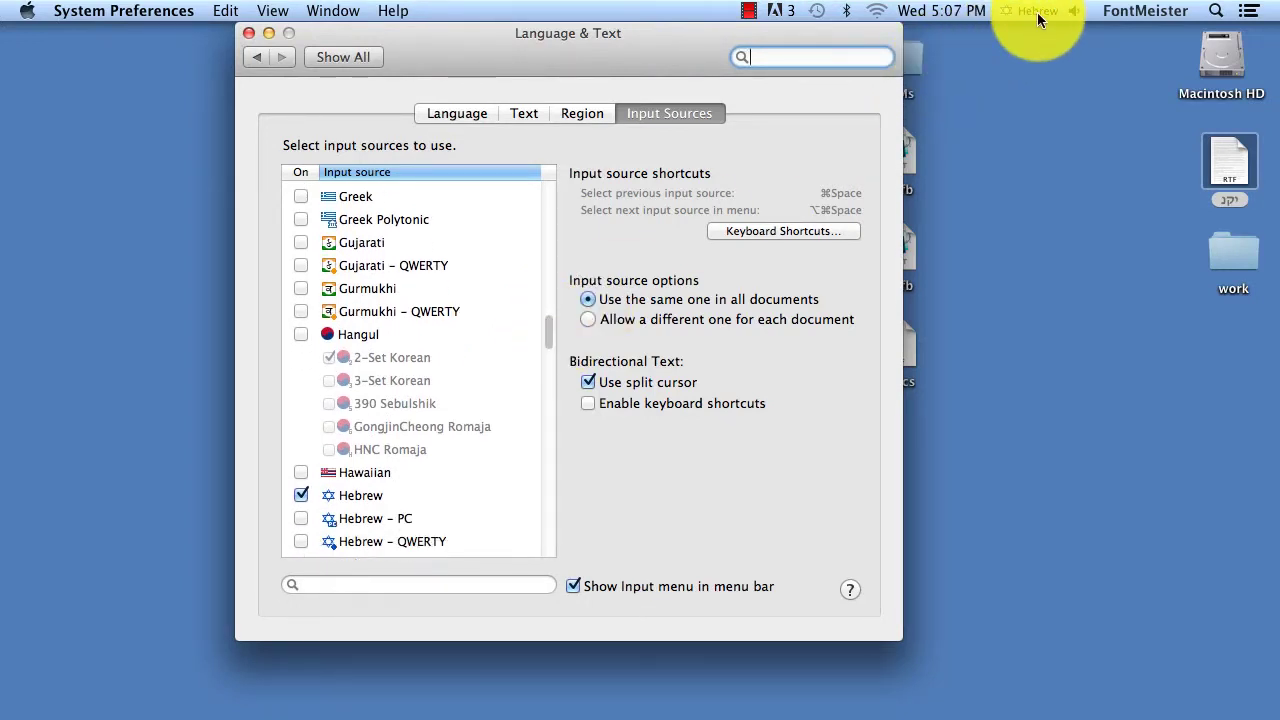
pyautogui.click(591, 113)
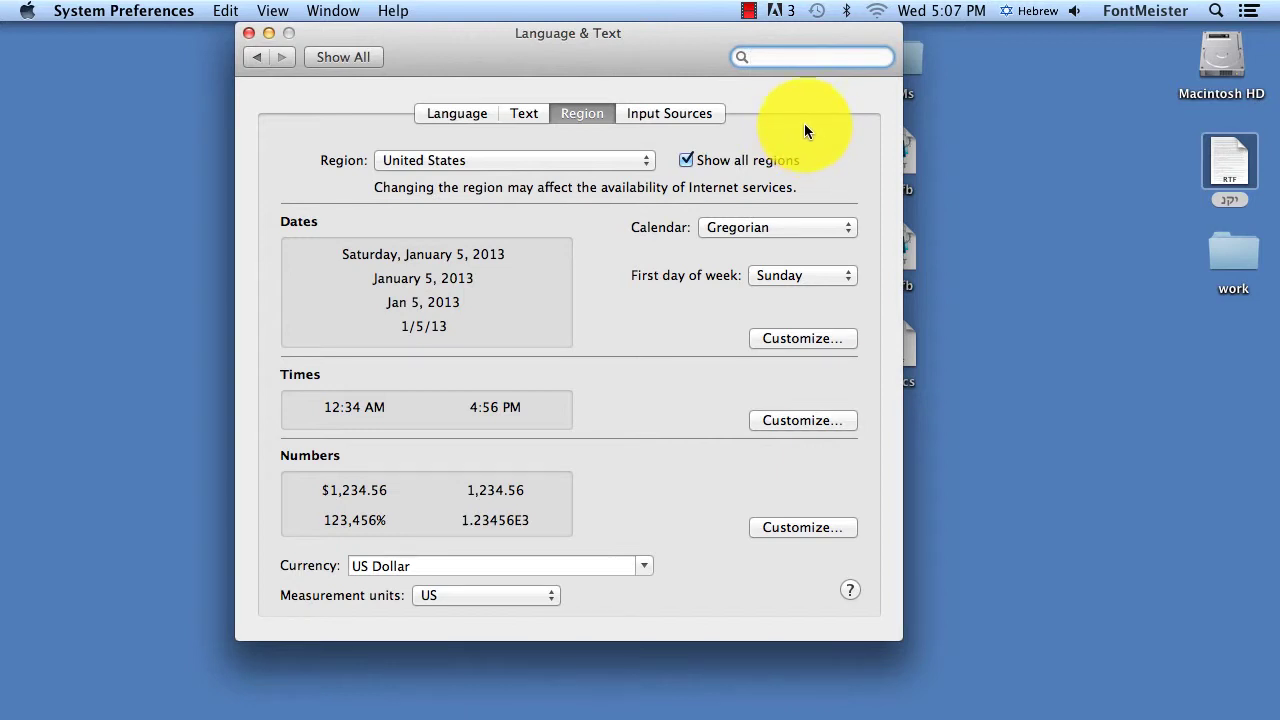
pyautogui.click(661, 113)
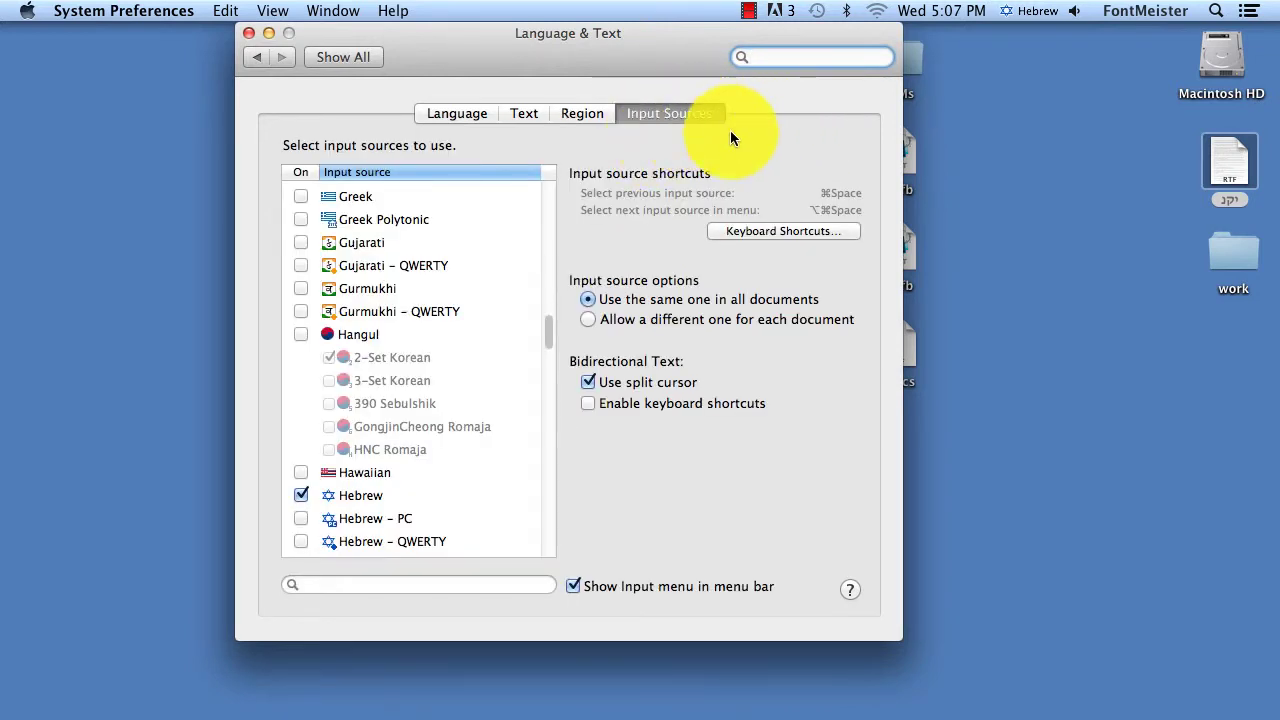